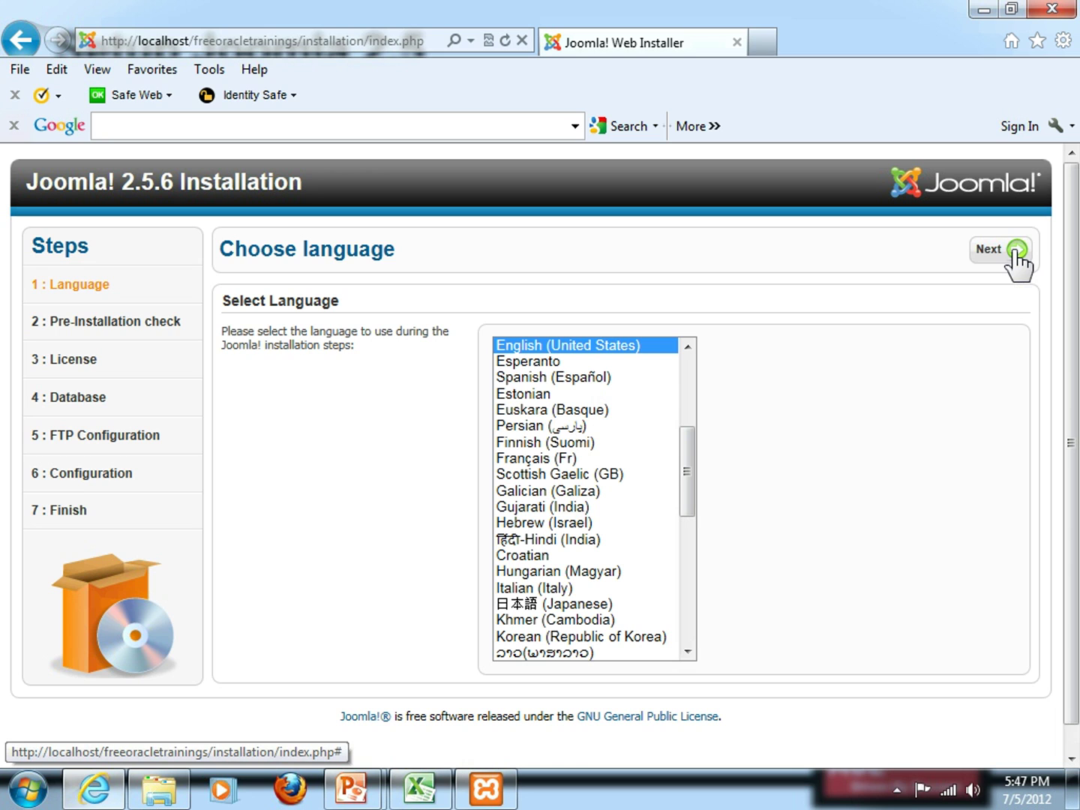
Keep English (United States) as the installation language and continue to the pre-installation check
click(1016, 255)
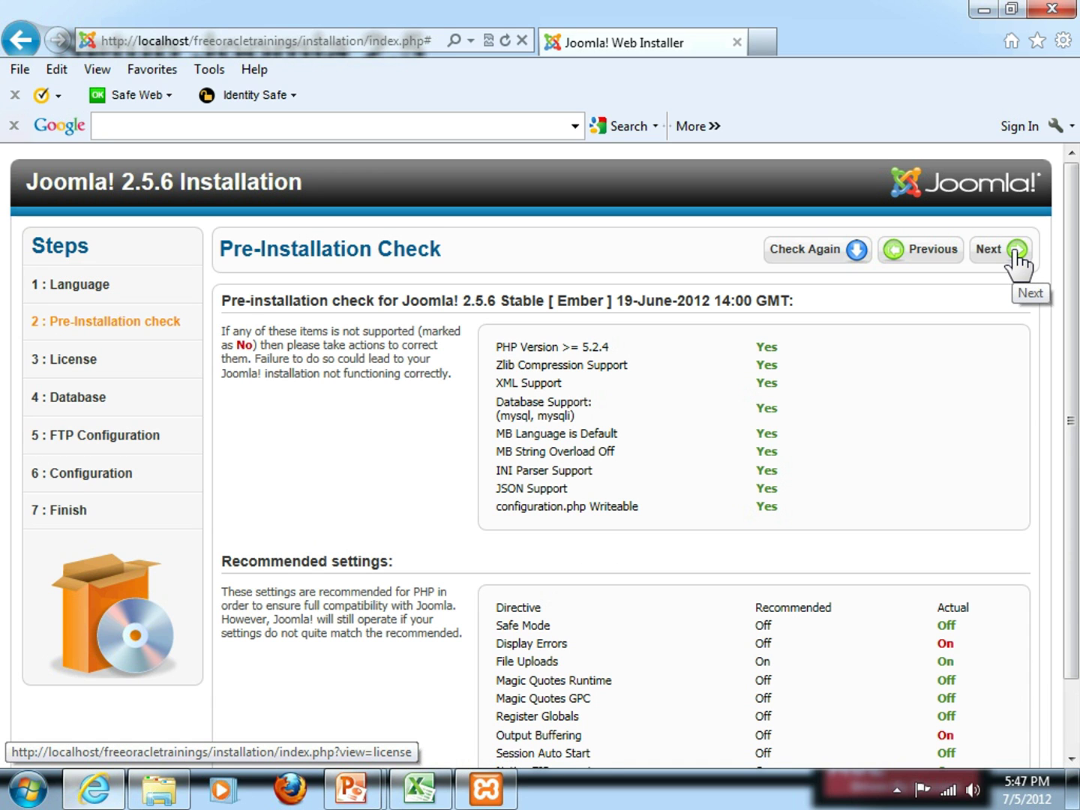
Review the pre-installation check, noting Display Errors and Output Buffering set to On, then continue
scroll(1072, 334, down, 2)
scroll(1074, 322, up, 2)
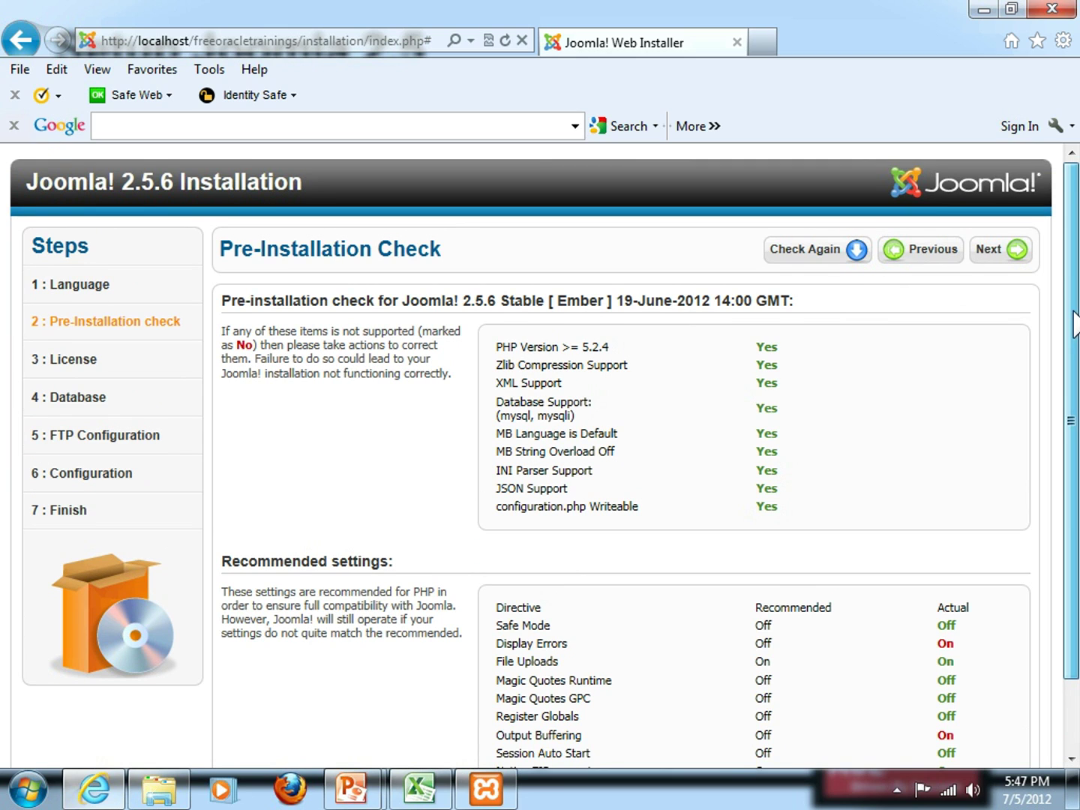
scroll(1074, 323, down, 2)
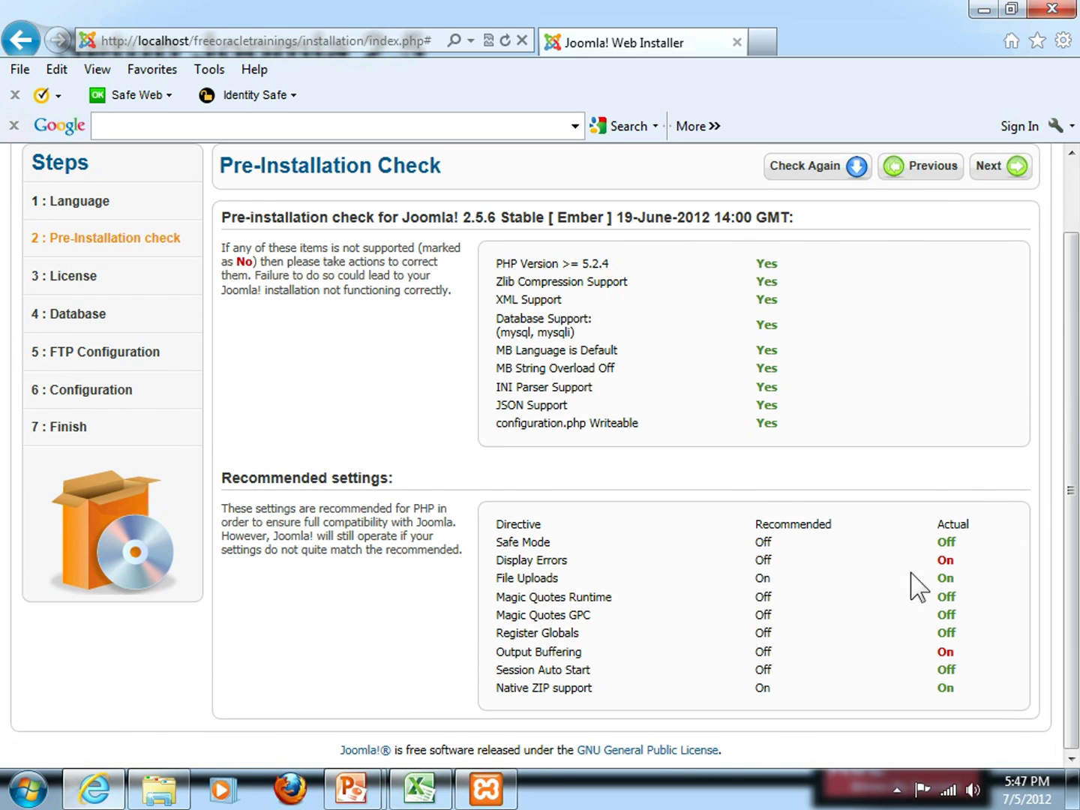
drag(952, 562, 942, 564)
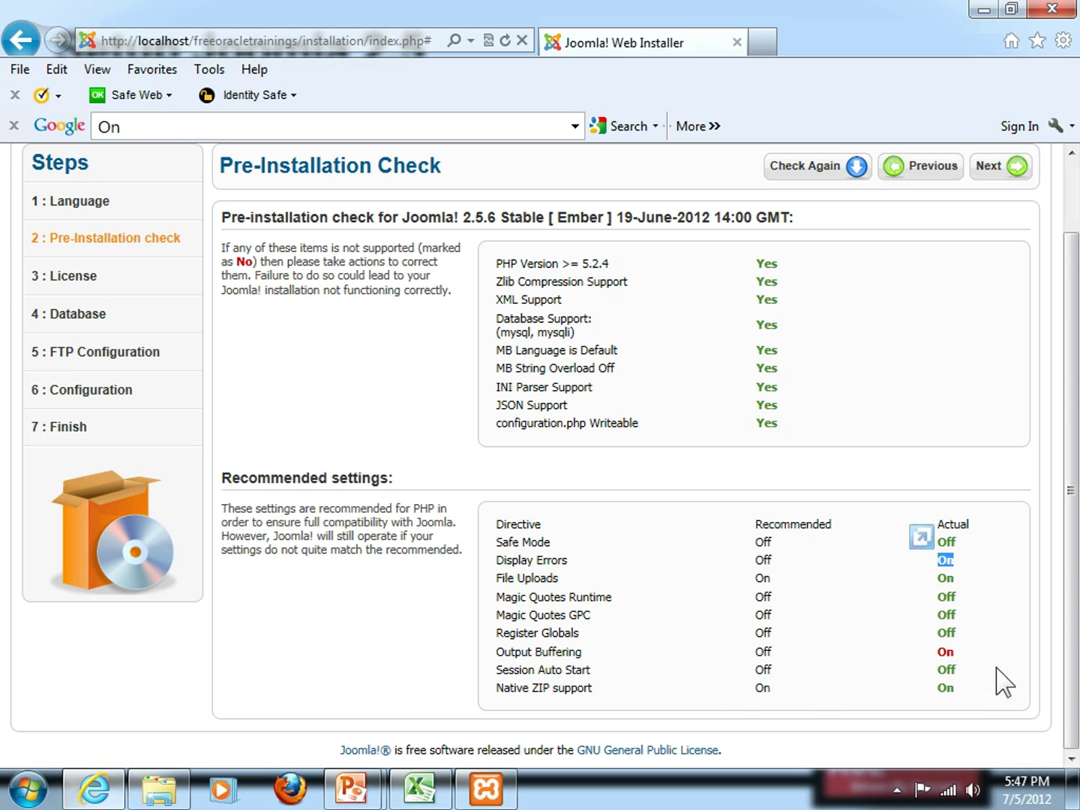
drag(953, 651, 943, 651)
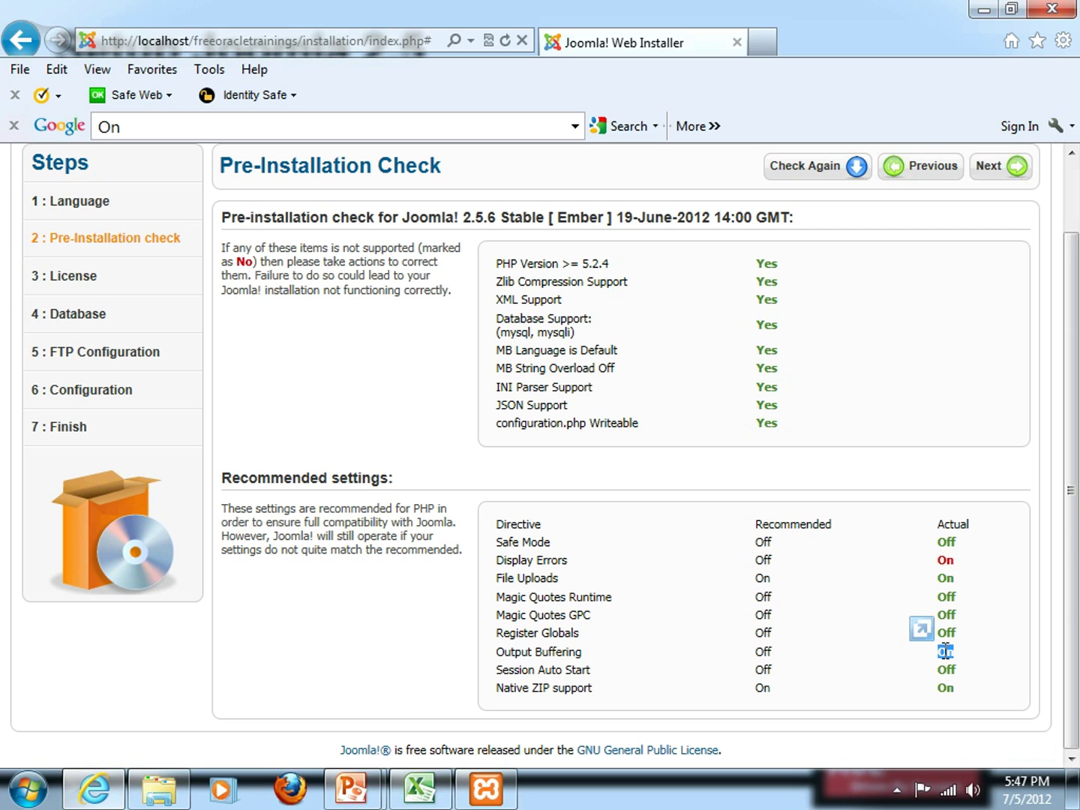
click(809, 652)
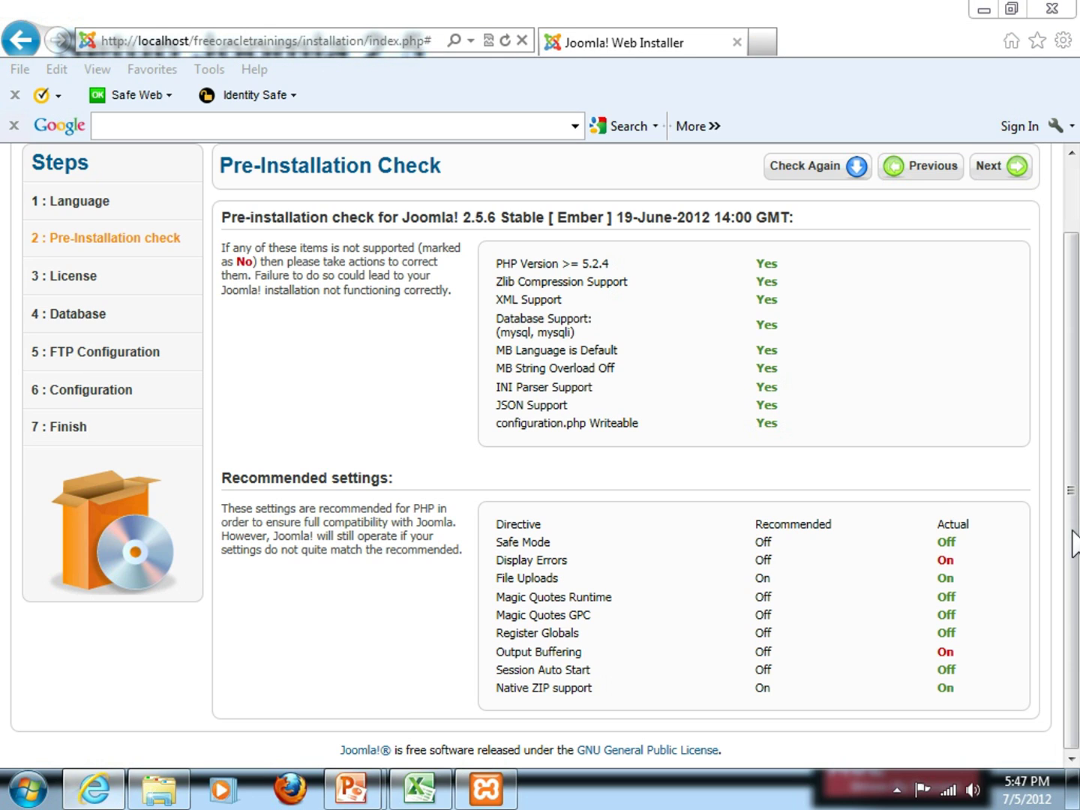
drag(1073, 540, 1068, 494)
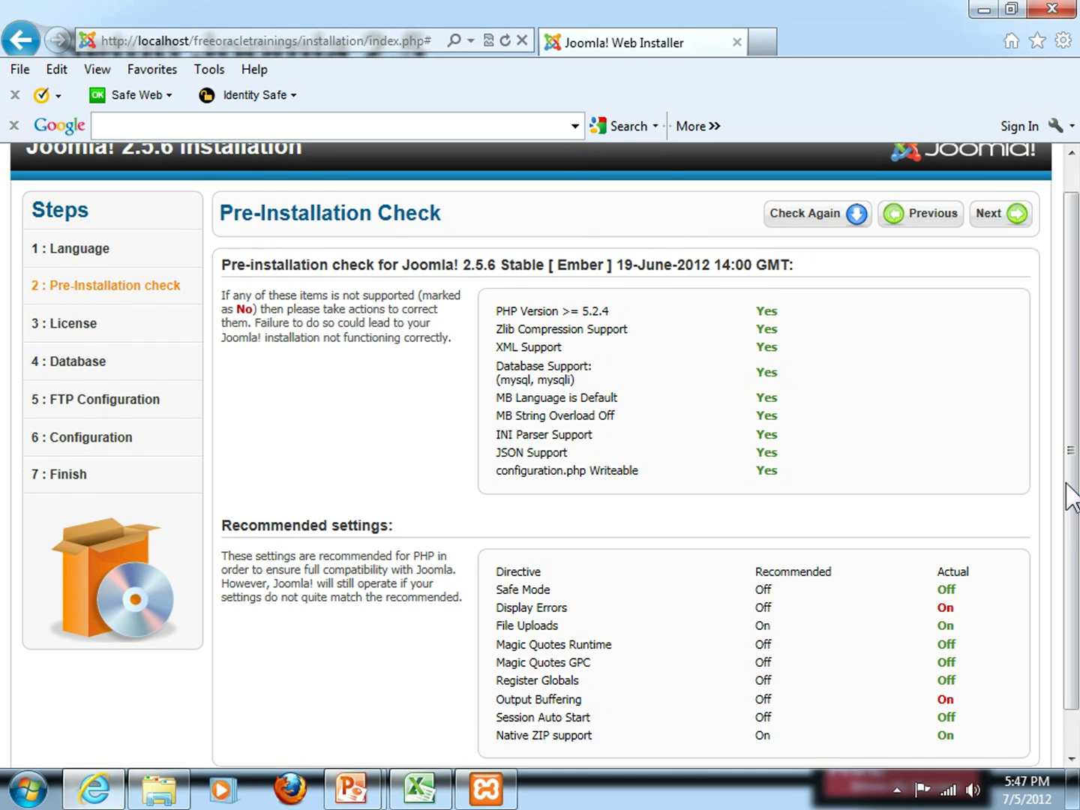
click(1010, 224)
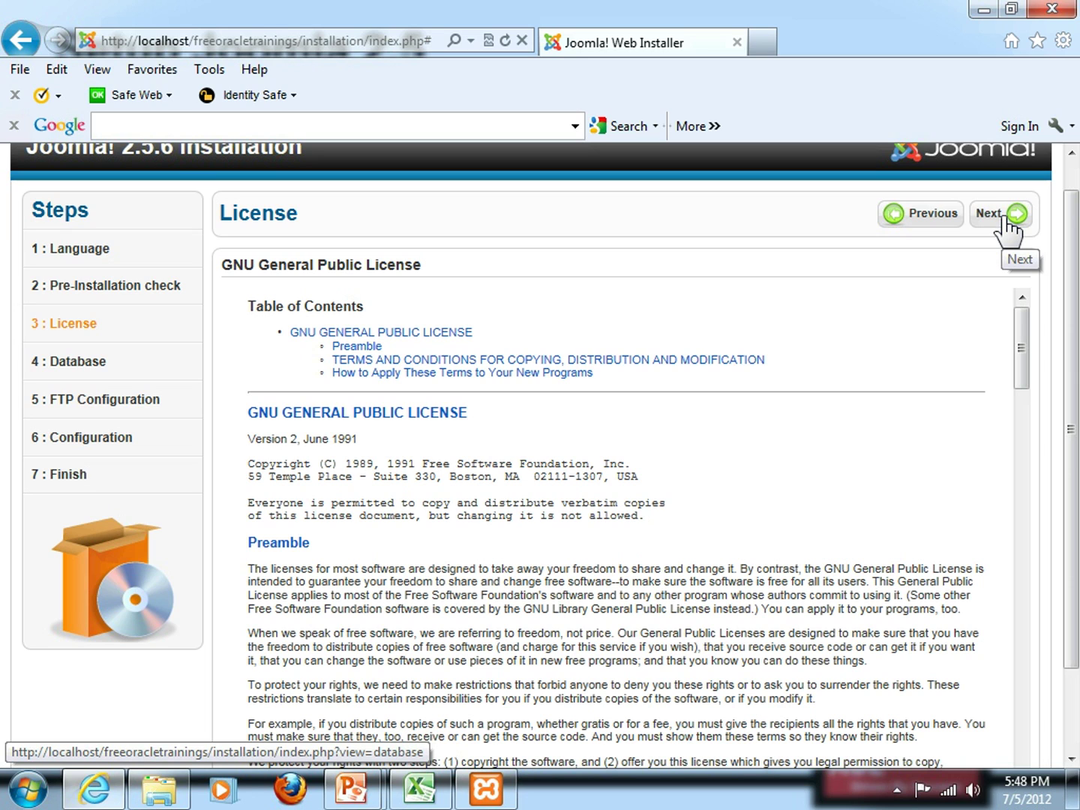
Accept the license, keep Mysqli as the database type, and focus the localhost Host Name field
click(1009, 225)
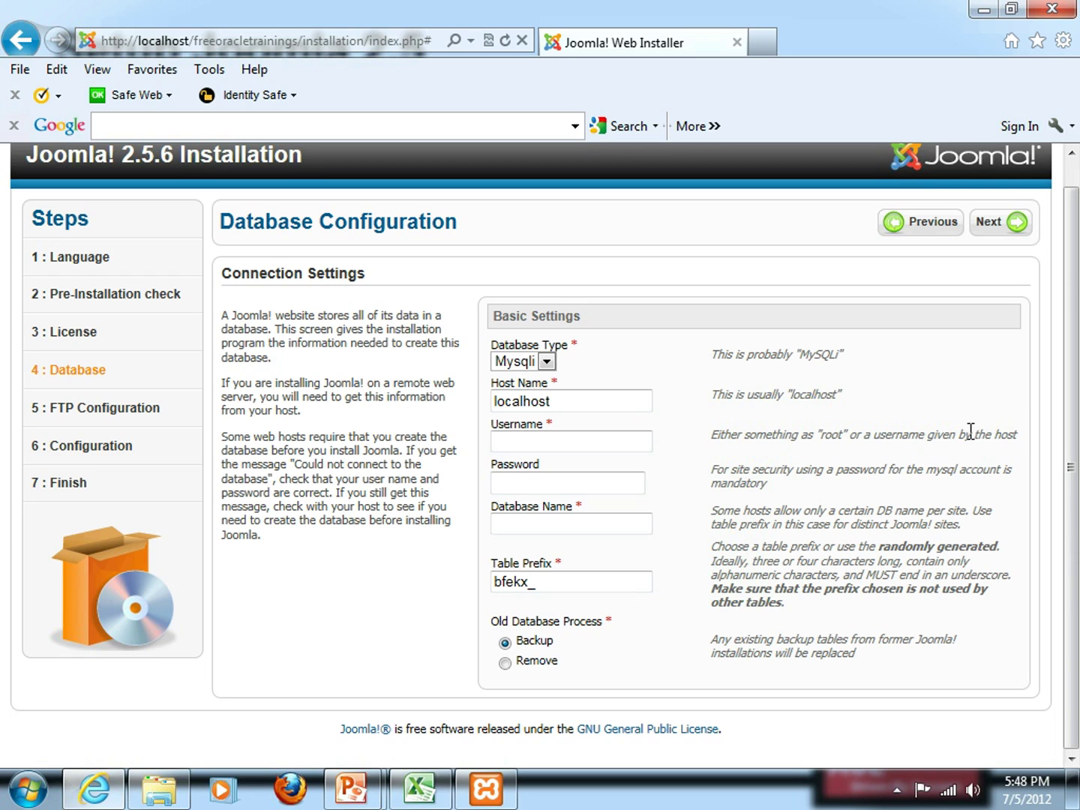
click(545, 363)
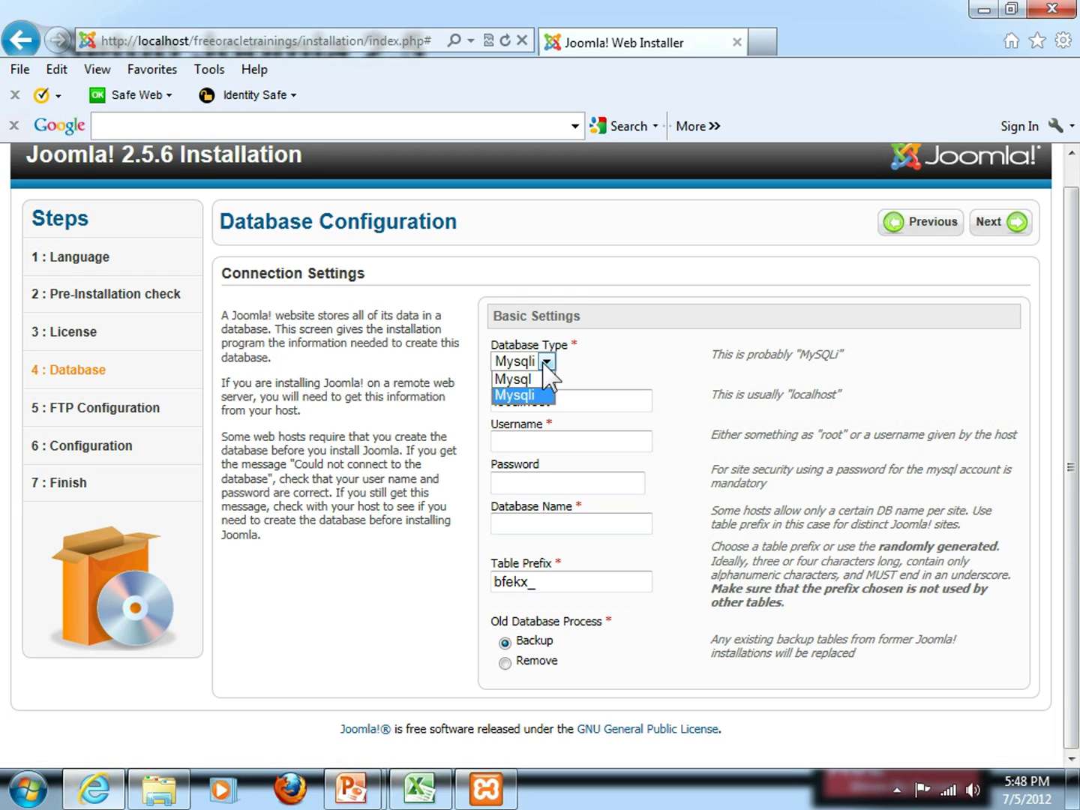
click(544, 364)
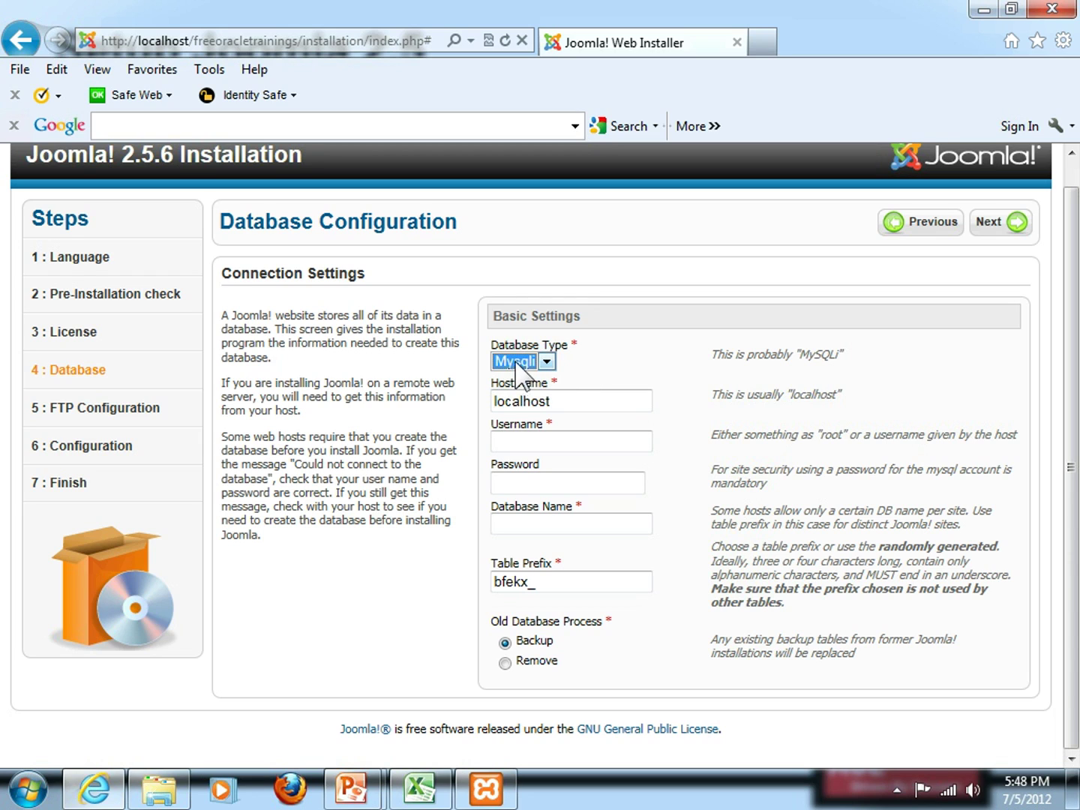
click(582, 405)
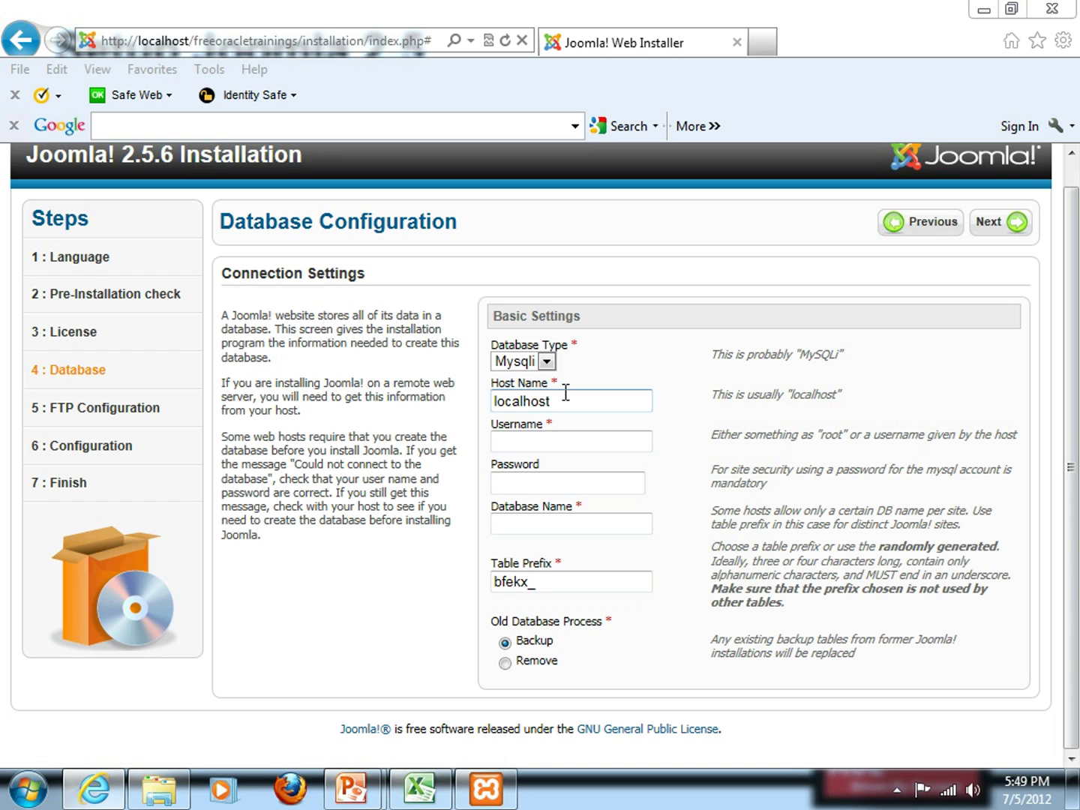
click(565, 395)
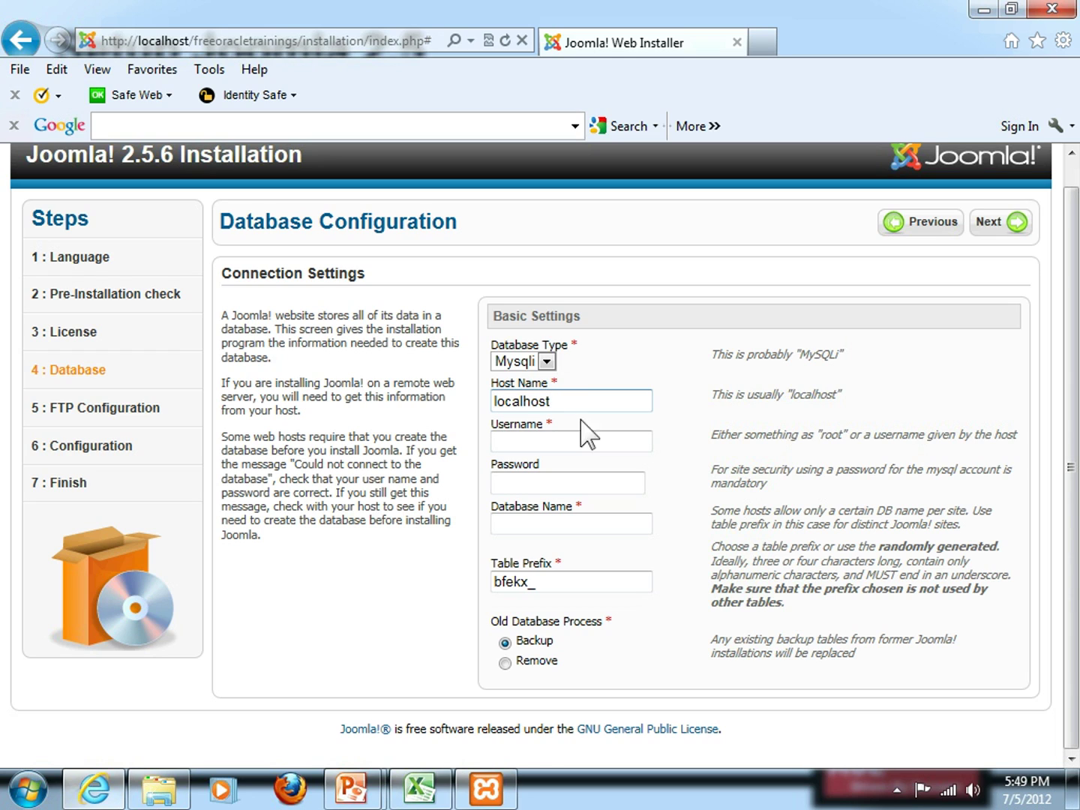
Enter root as the database username and move past the Password field
click(607, 440)
text(root)
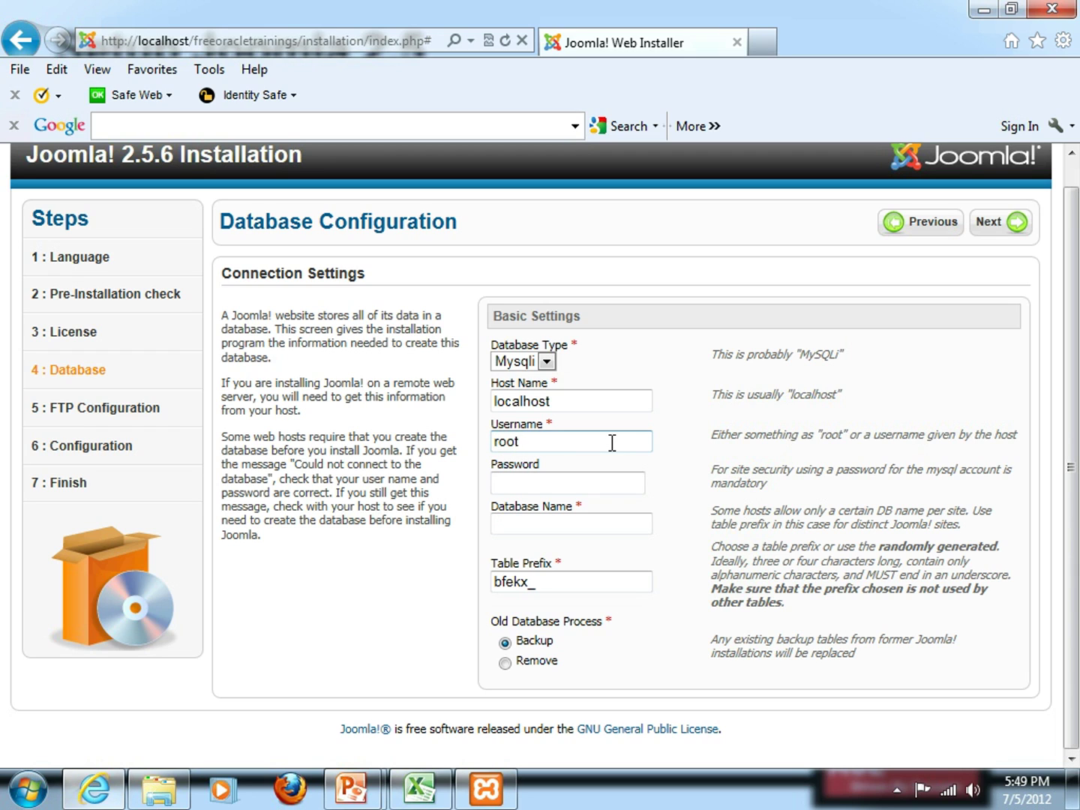
key(Tab)
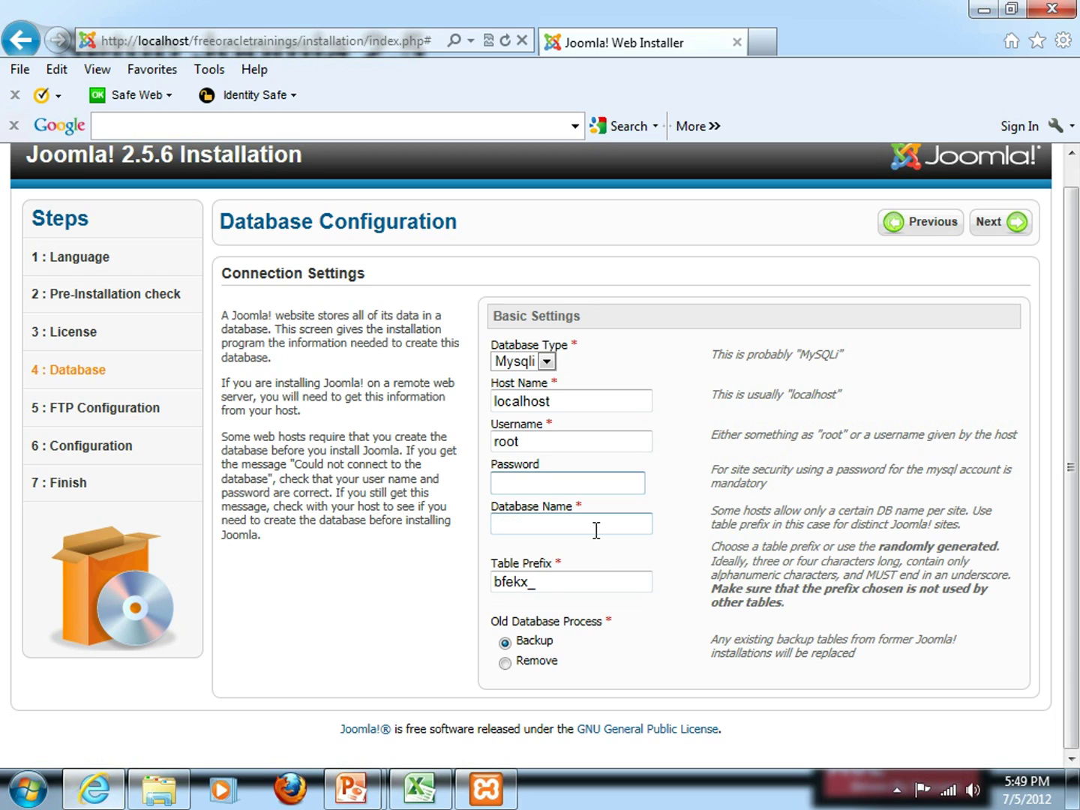
key(alt+Tab)
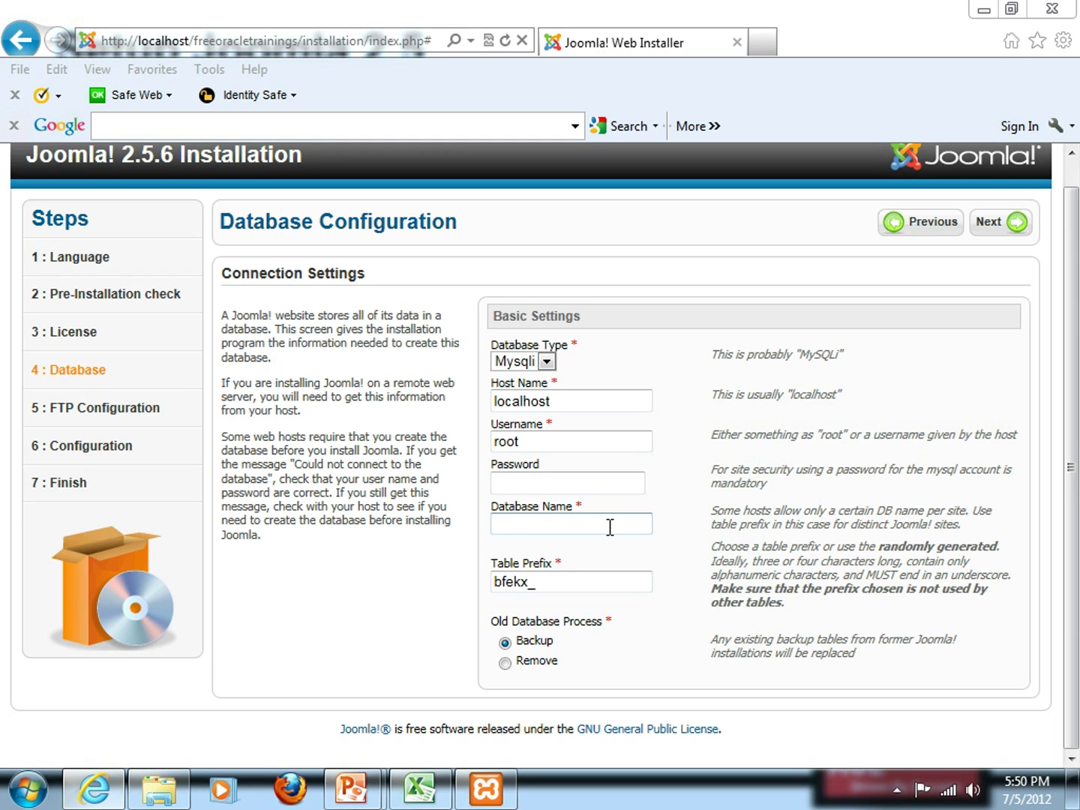
Enter database name freeoracletrainings and change the table prefix to fot_
click(610, 527)
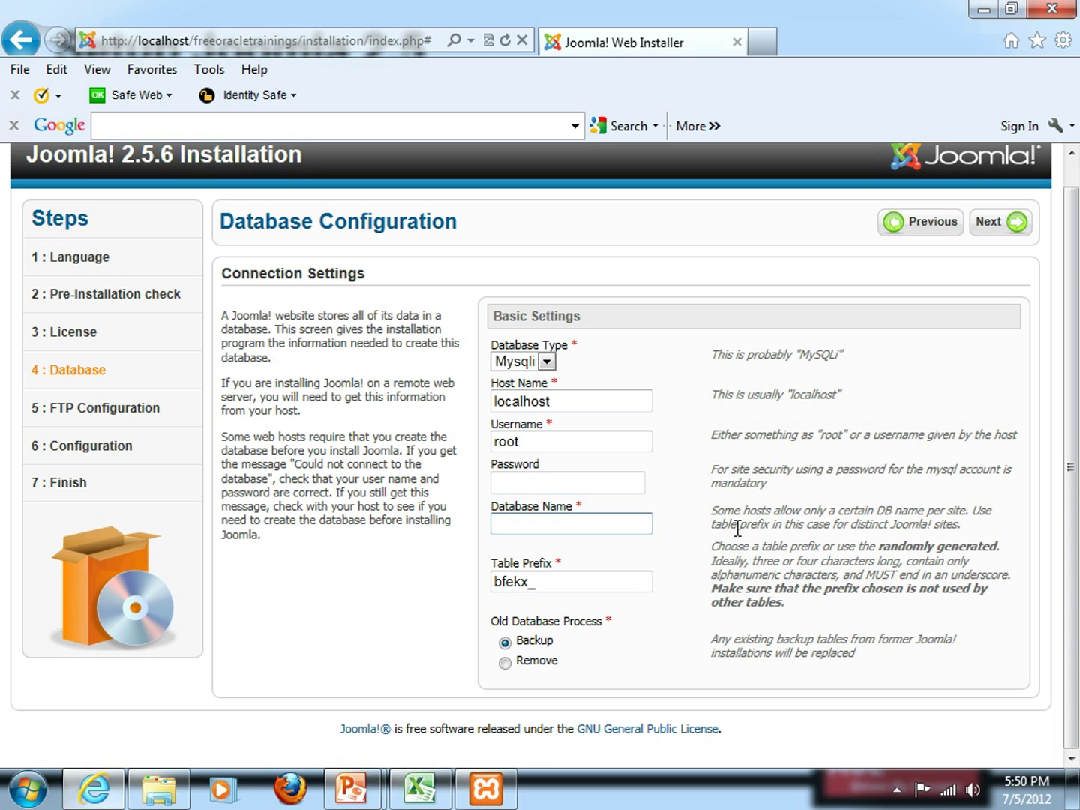
text(freeoracletraining)
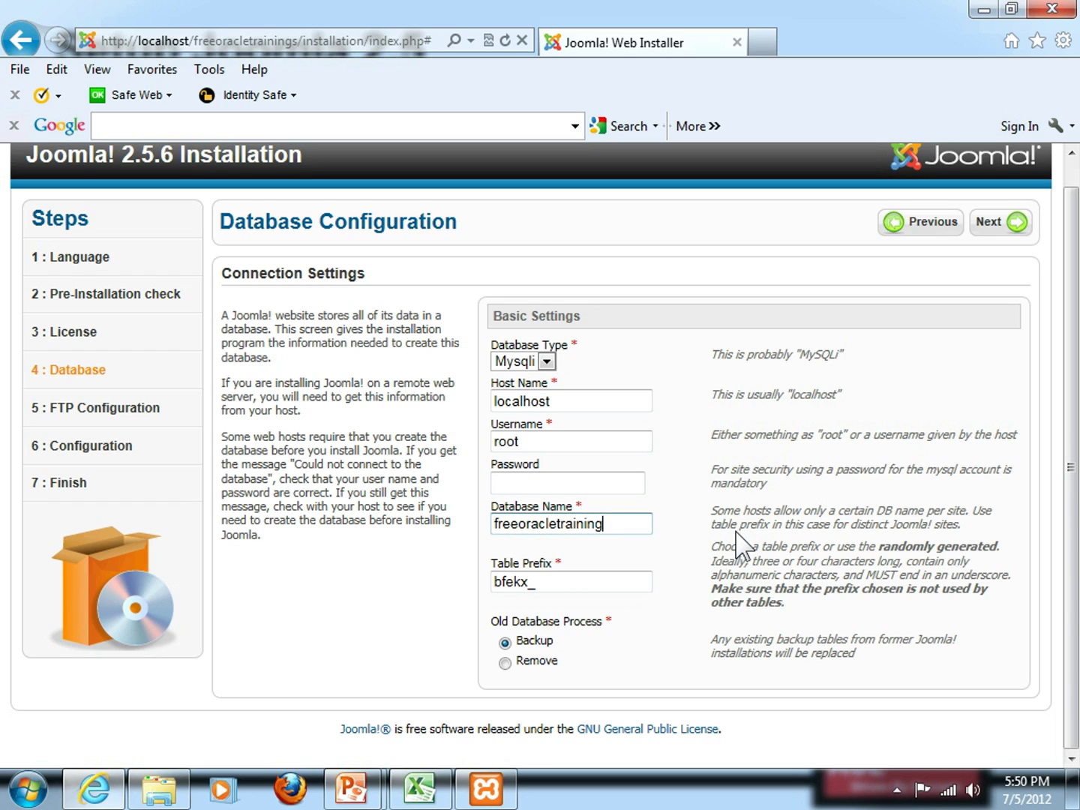
text(s)
key(Tab)
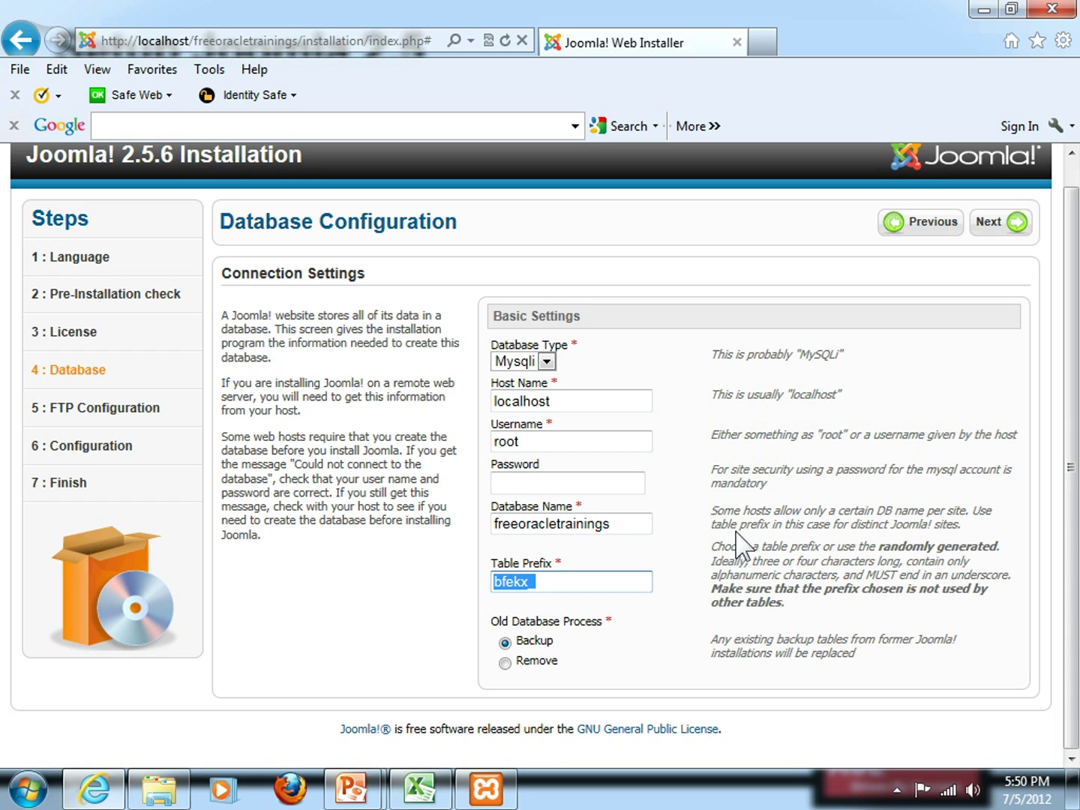
key(Home)
text(fo)
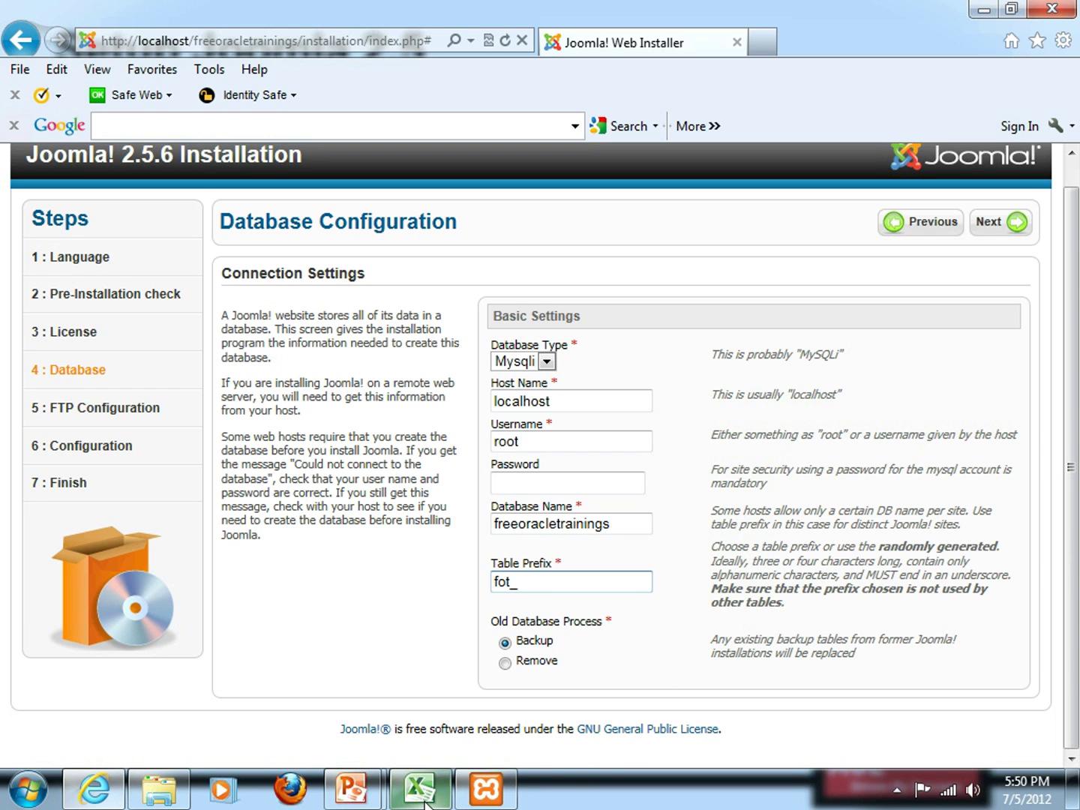
In Joomla_Details, enter Database Type with value MySQLi in row 1 and fit column A
mouse_move(424, 800)
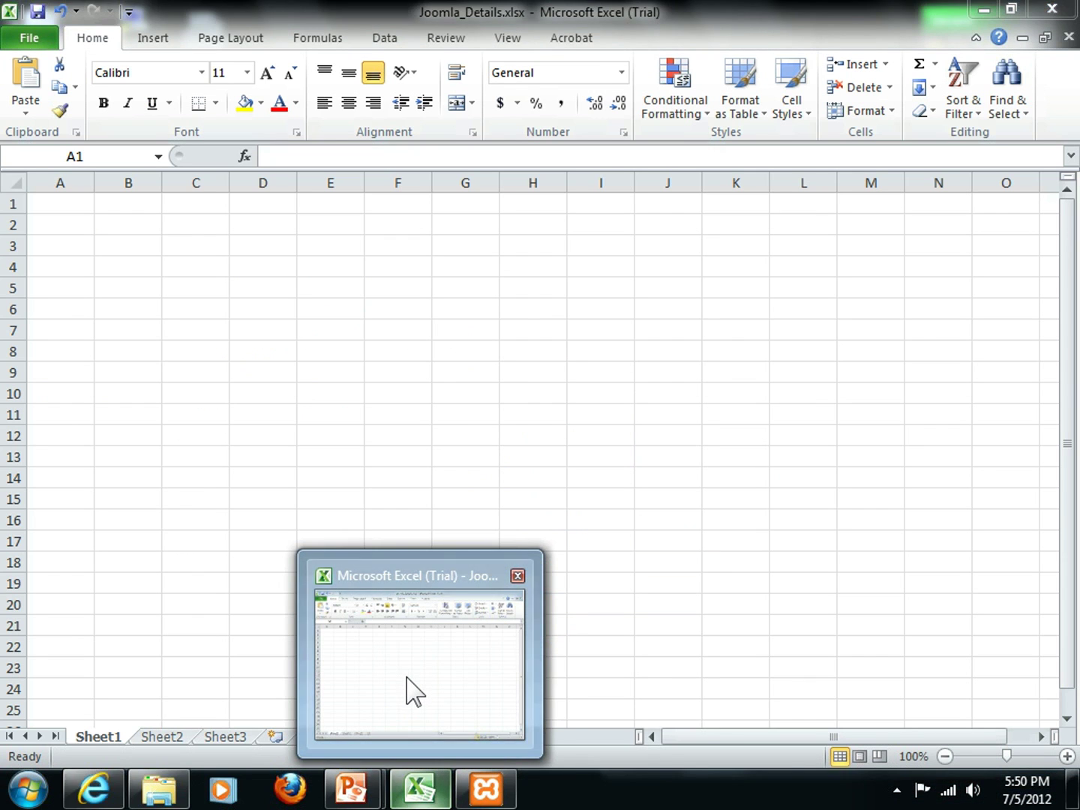
click(407, 679)
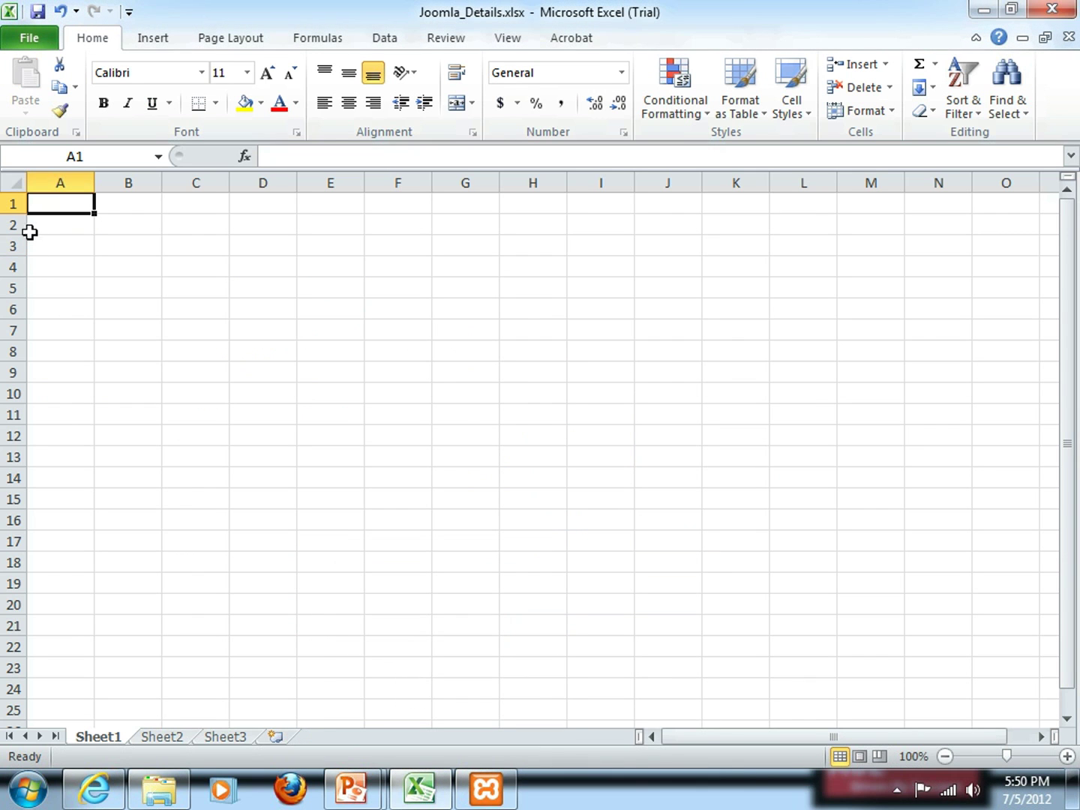
click(60, 205)
key(alt+Tab)
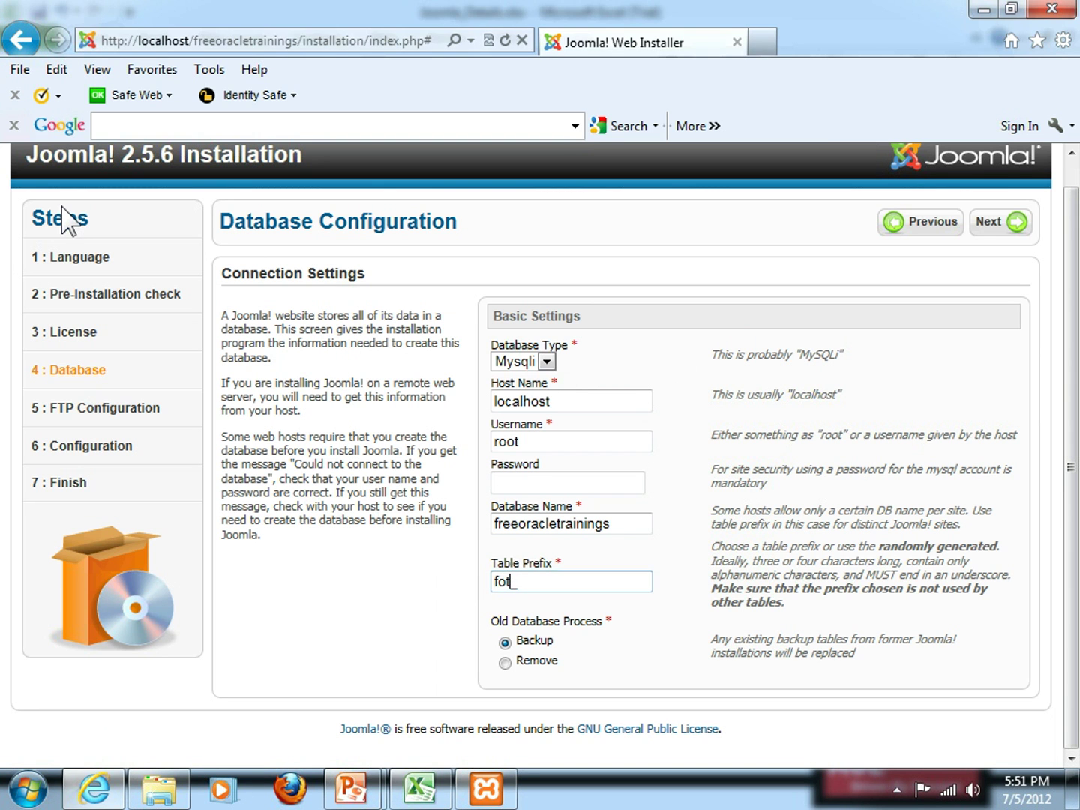
key(alt+Tab)
text(Data)
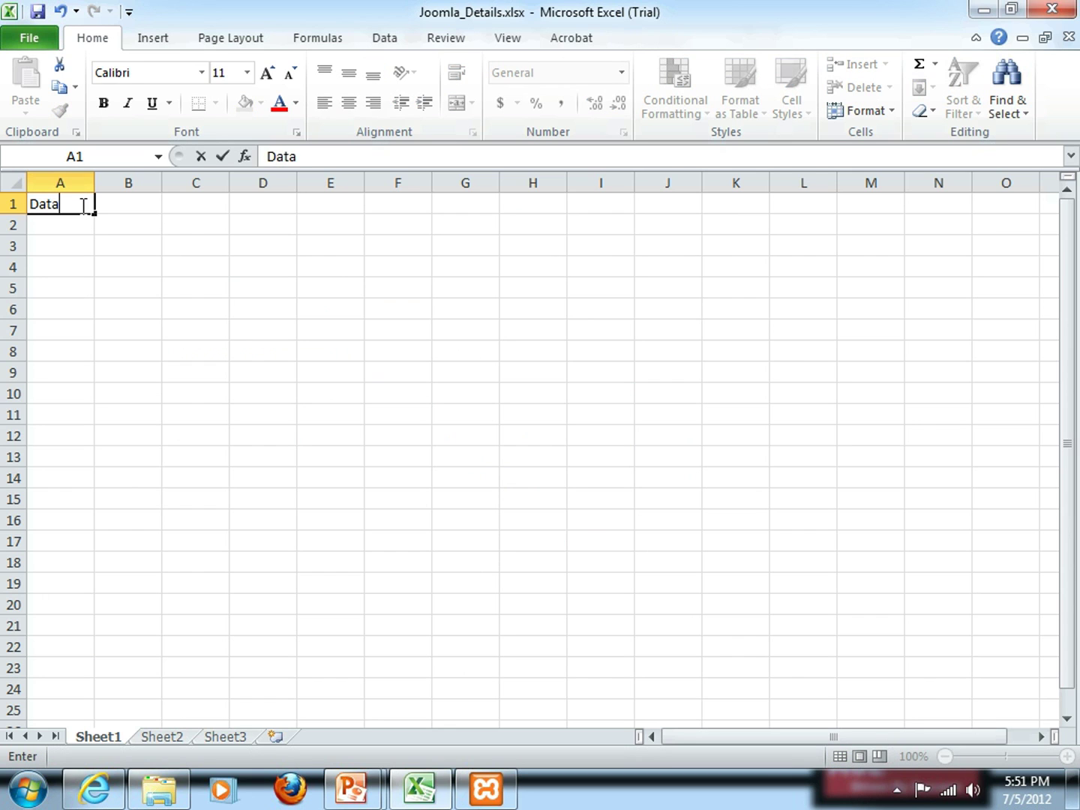
text(base Type)
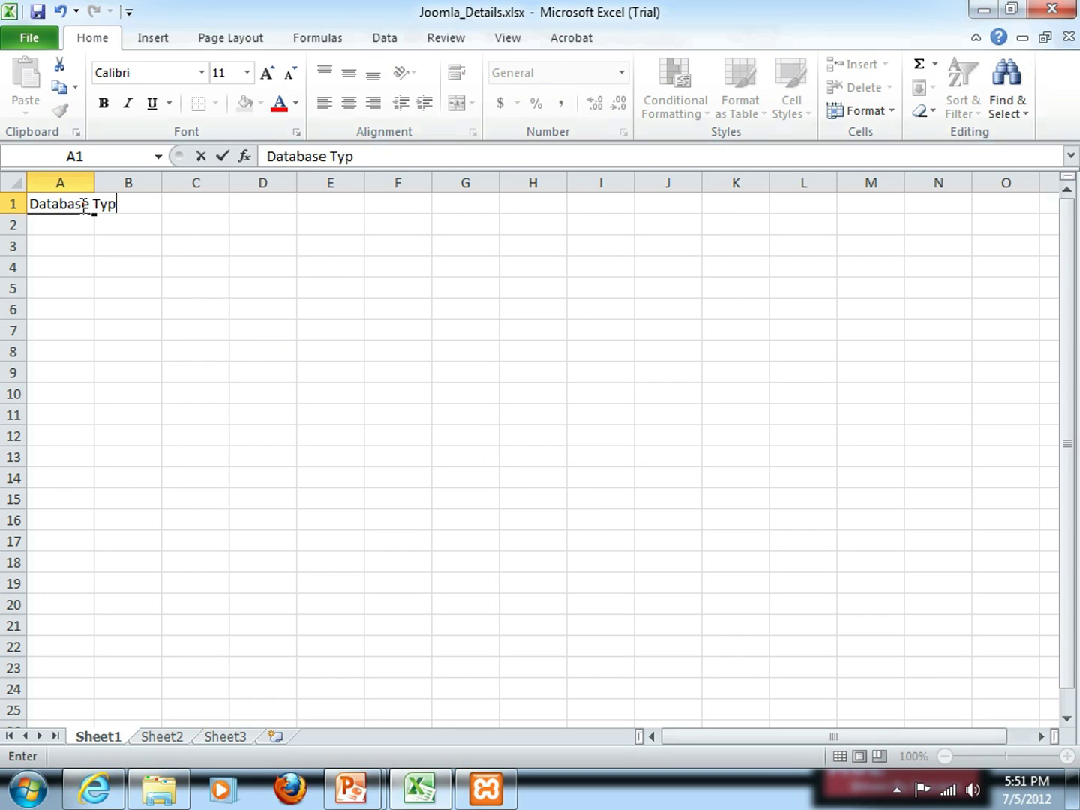
key(Tab)
text(SQL)
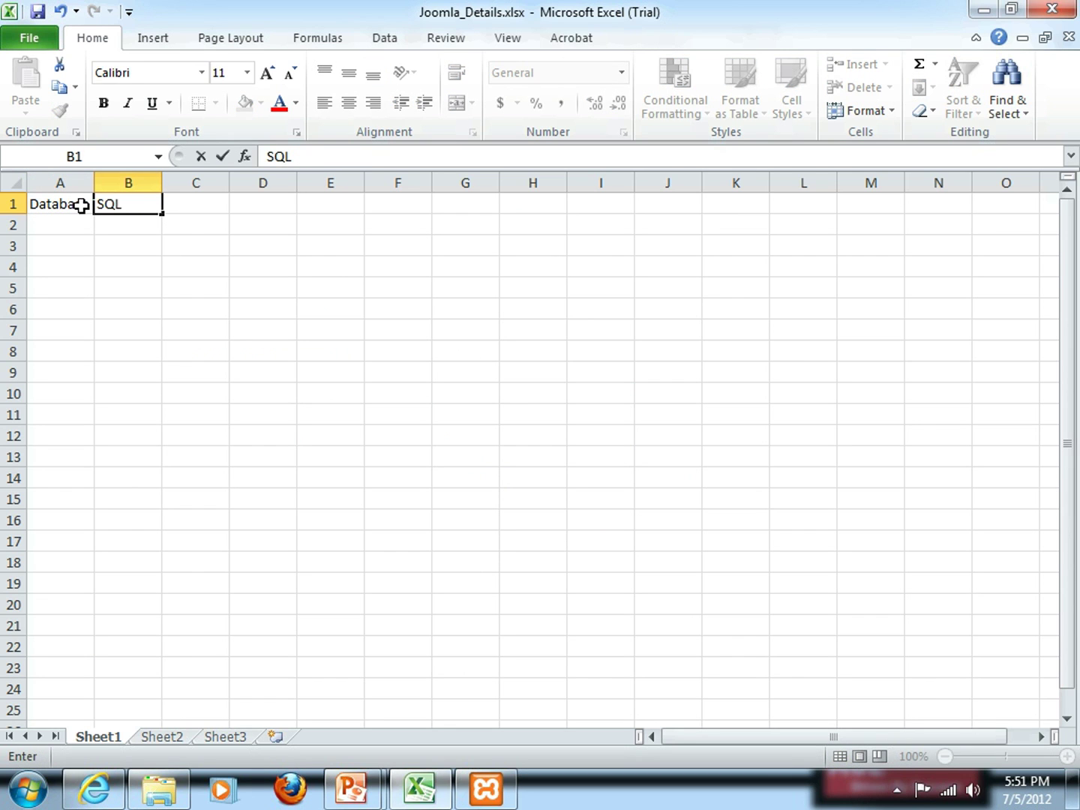
text(iMy)
key(Tab)
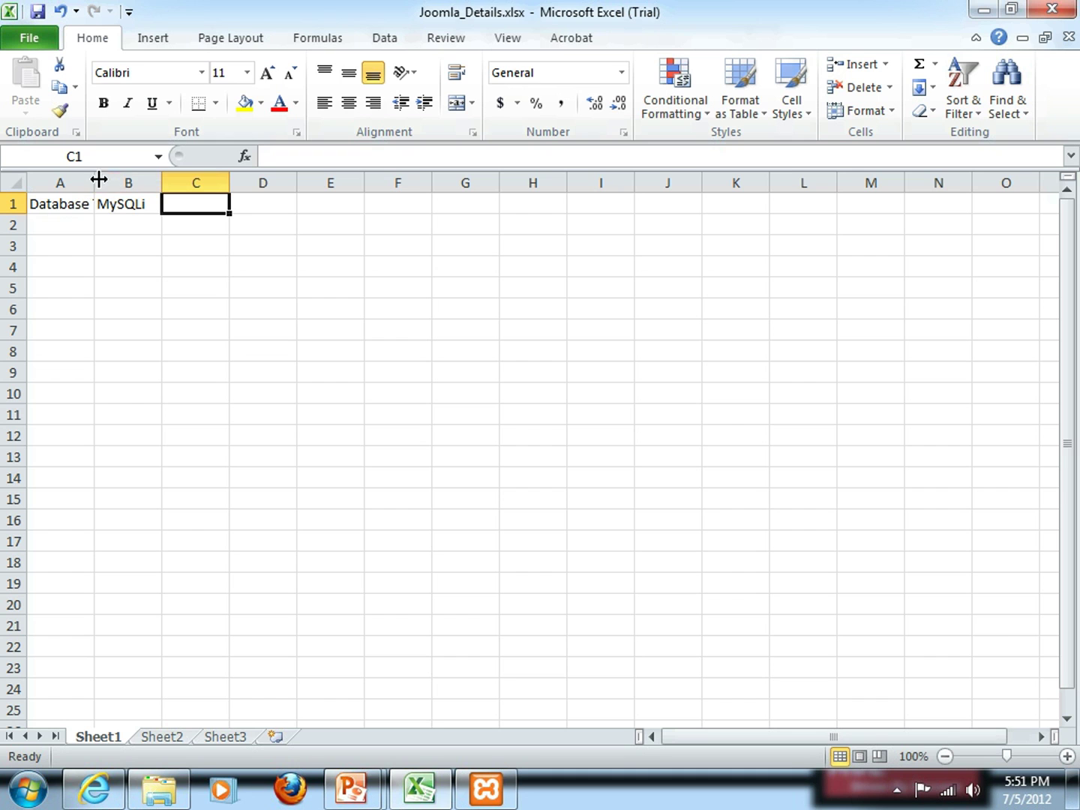
double_click(95, 183)
click(78, 228)
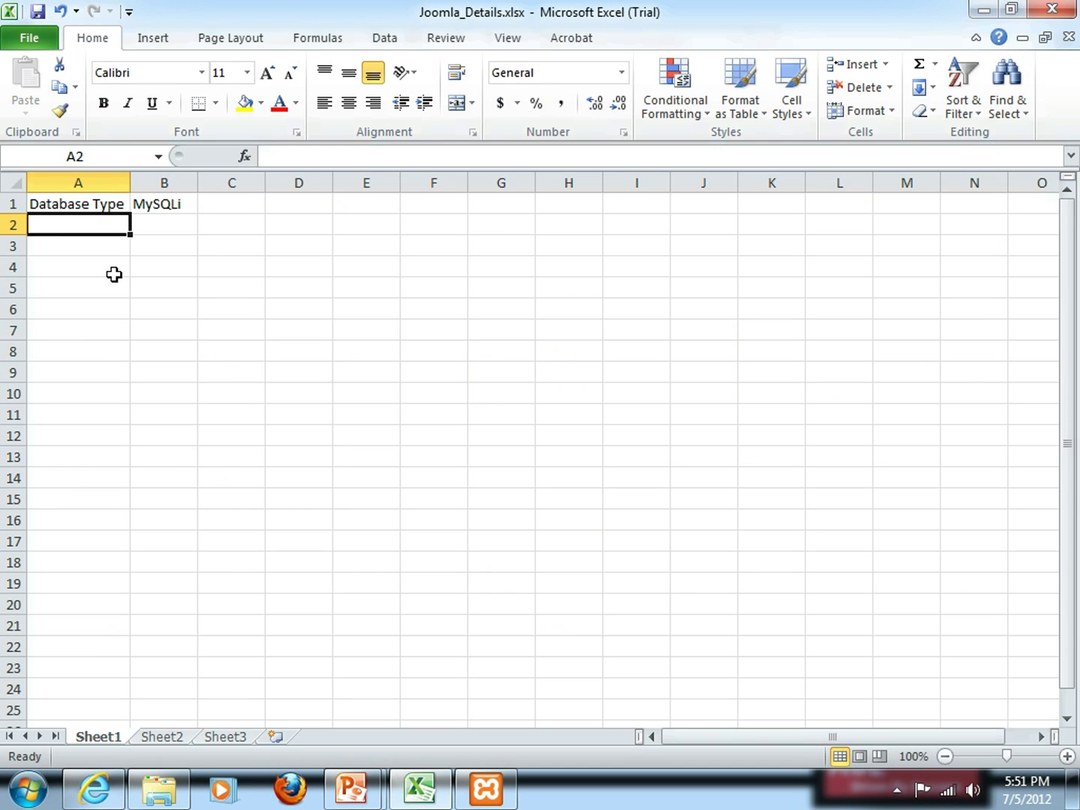
Add rows Host Name localhost, Username root, and Password left empty
text(Host Name)
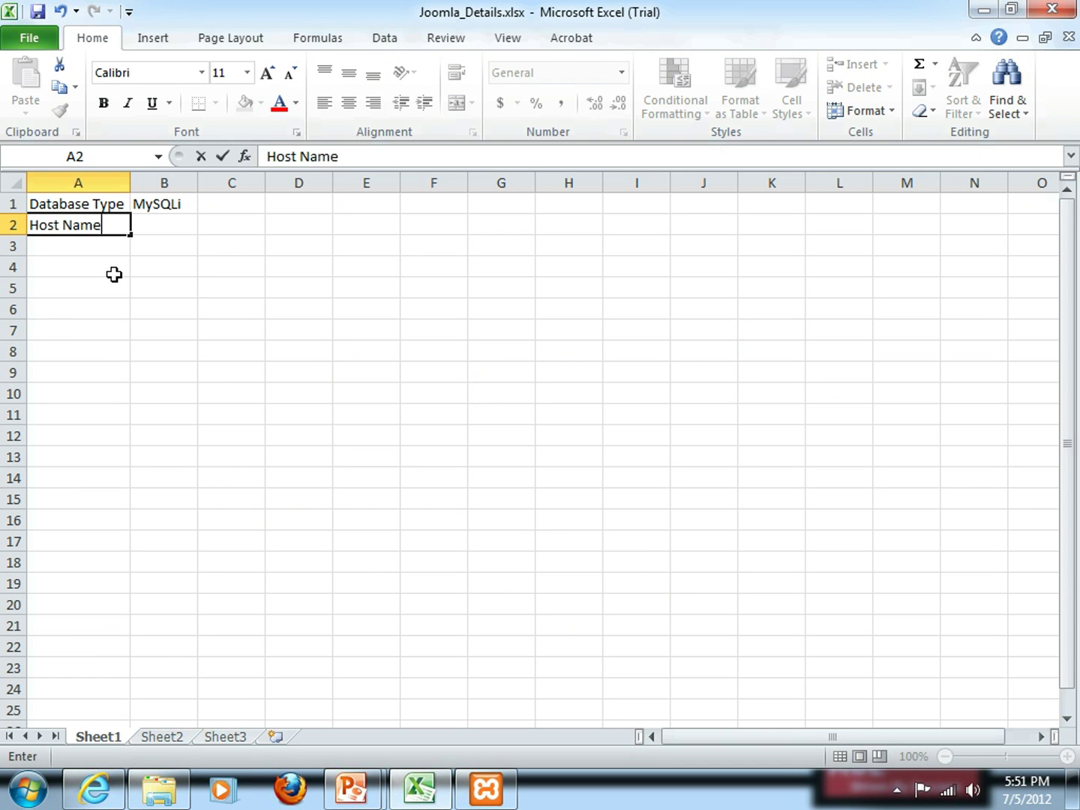
key(Tab)
text(local)
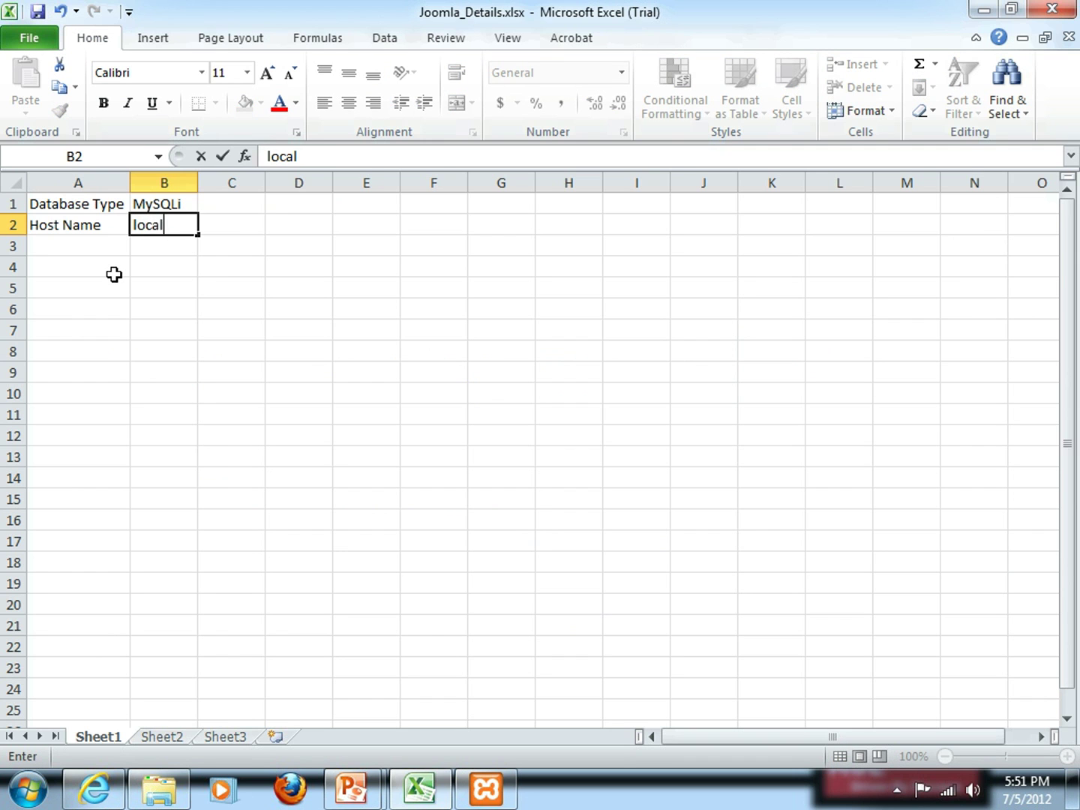
text(host)
key(Return)
key(alt+Tab)
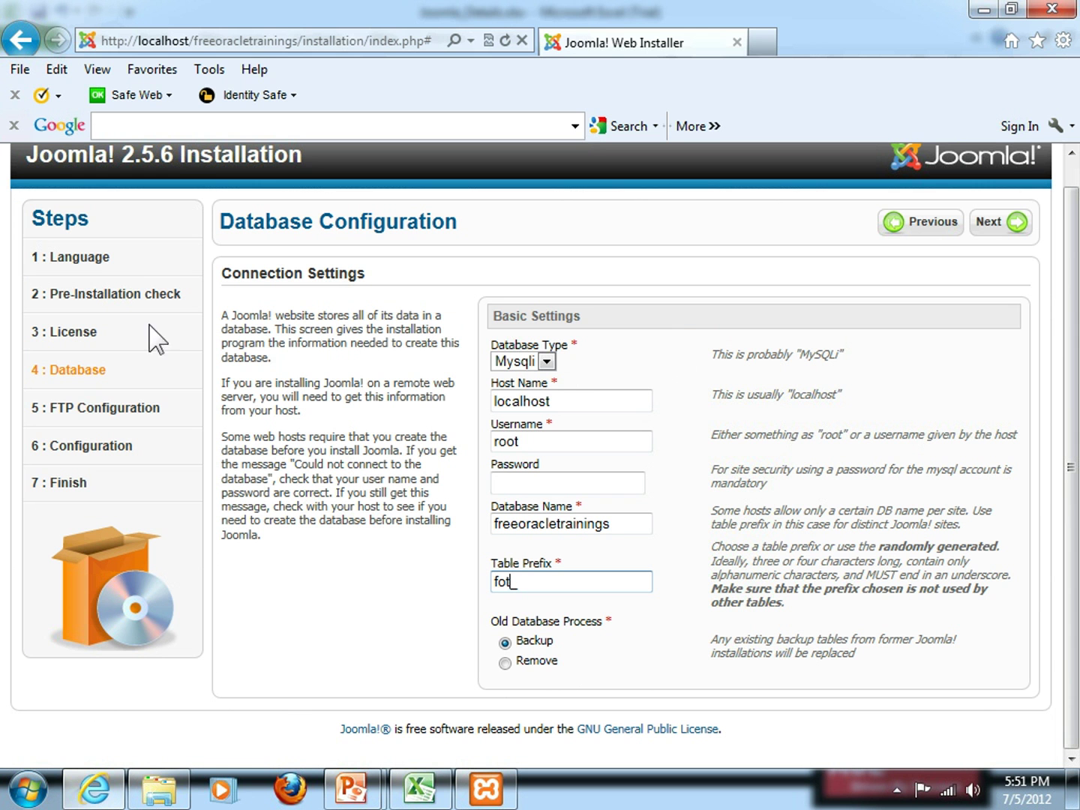
key(alt+Tab)
text(U)
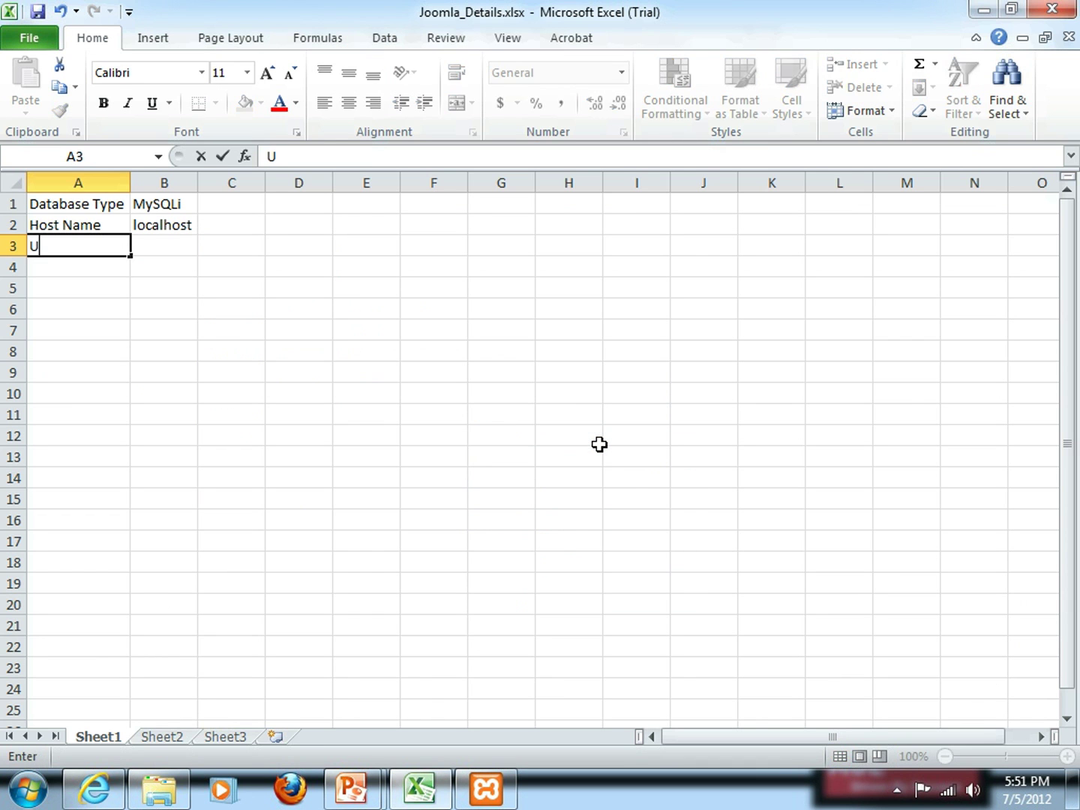
text(sername)
key(Tab)
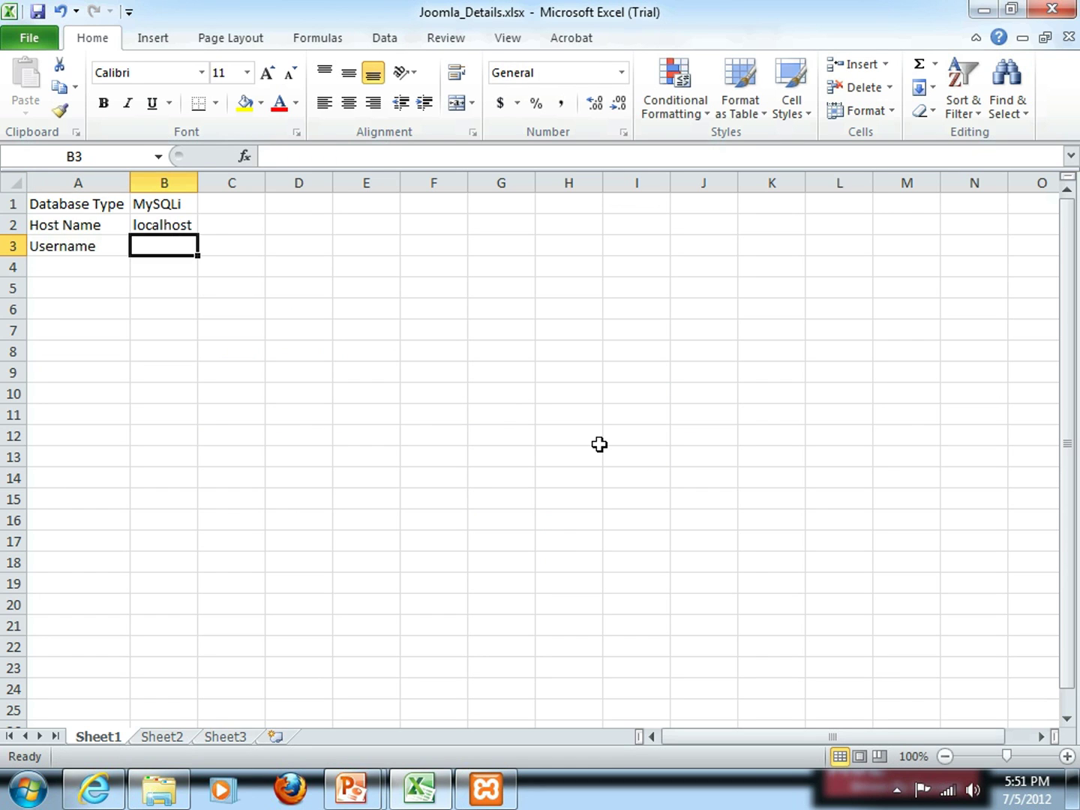
text(root)
key(Return)
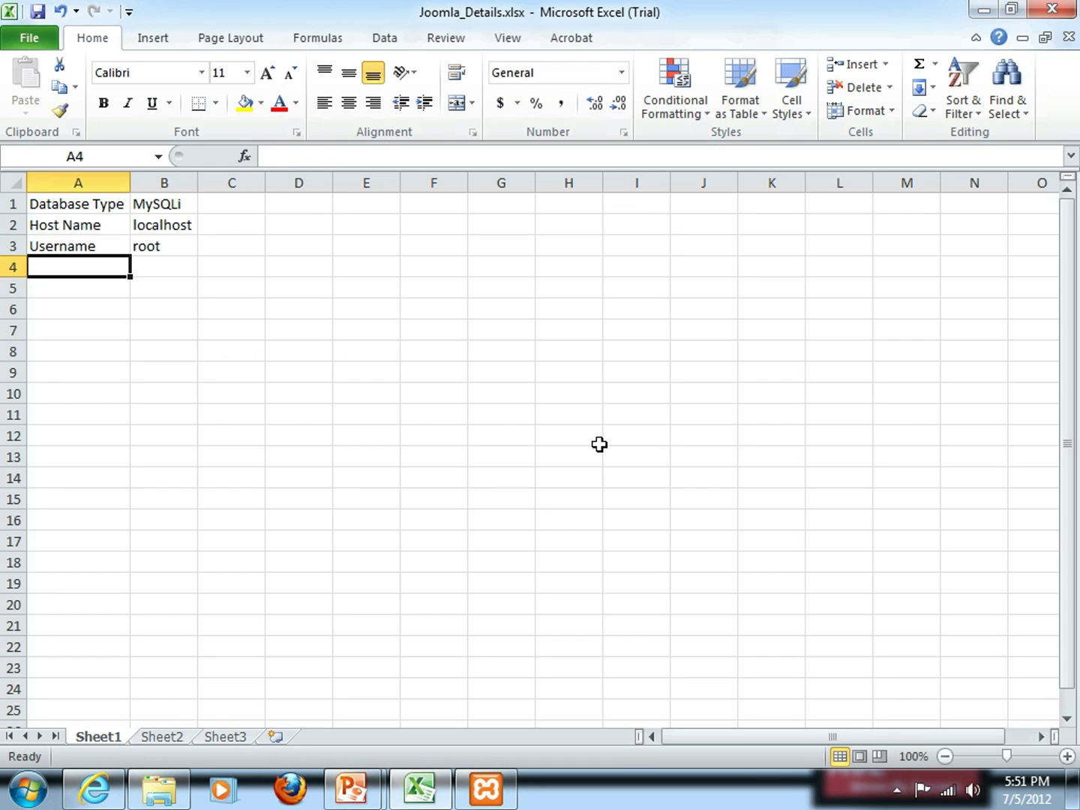
text(Password)
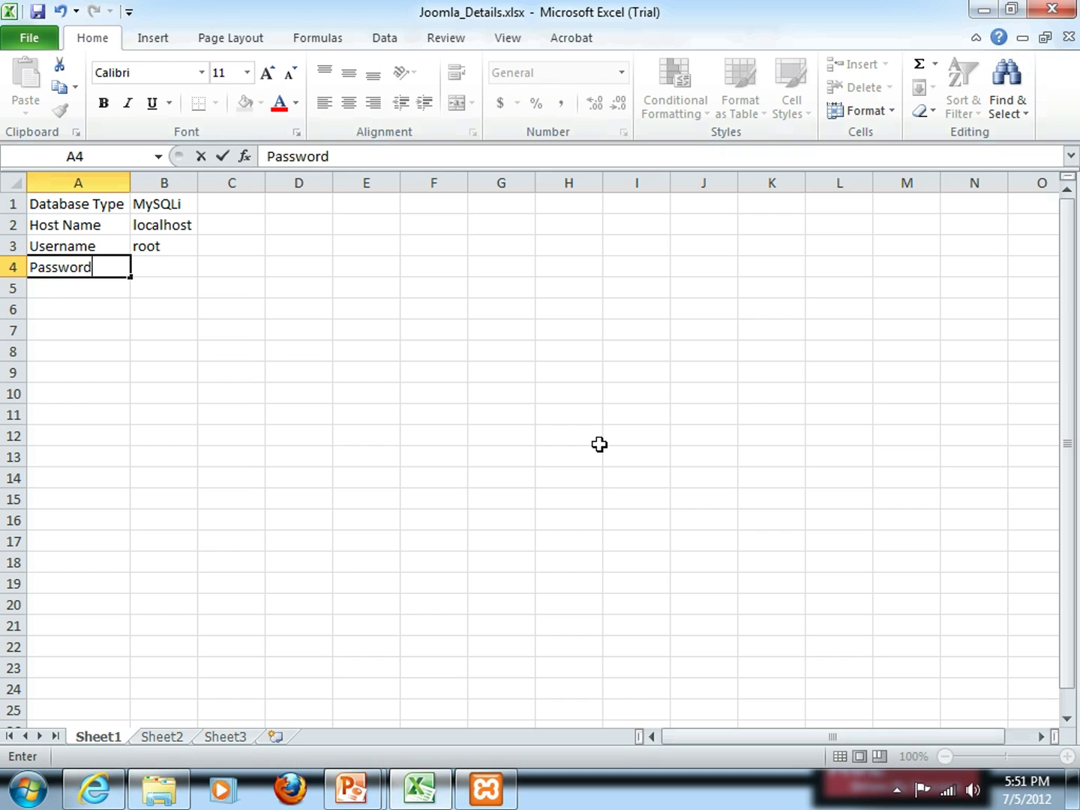
key(Return)
Add Database Name with freeoracletrainings copied from the installer
key(alt+Tab)
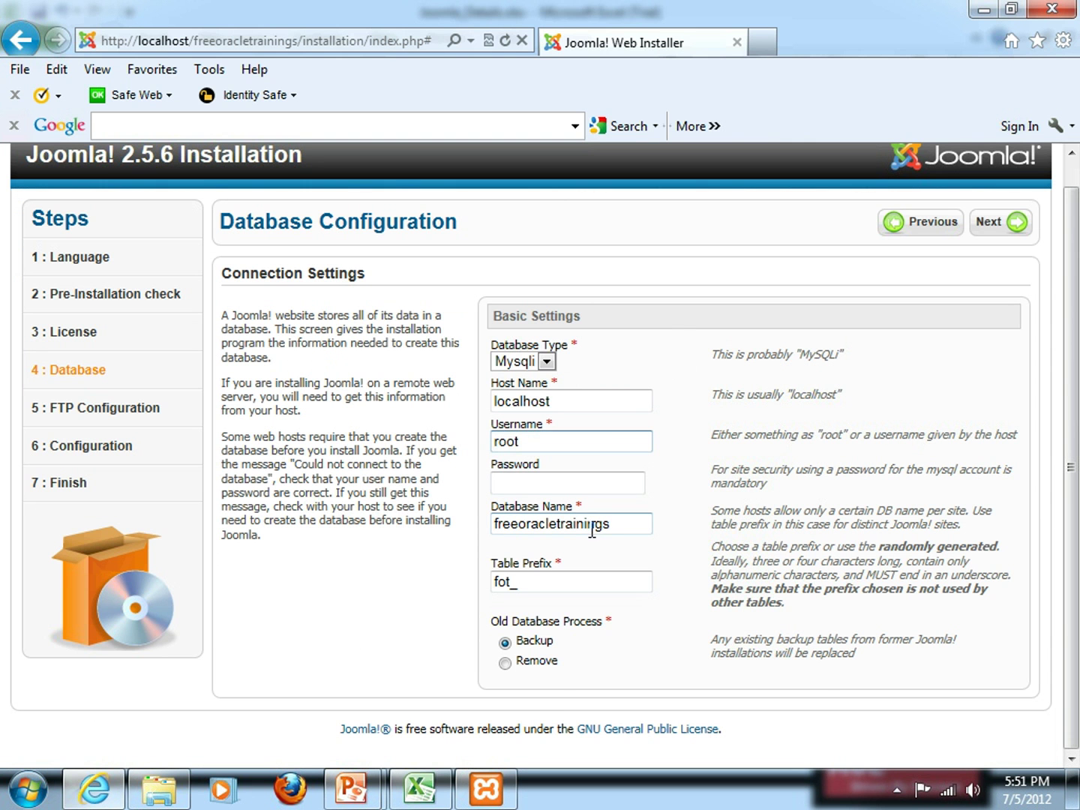
drag(617, 523, 411, 540)
key(ctrl+c)
key(alt+Tab)
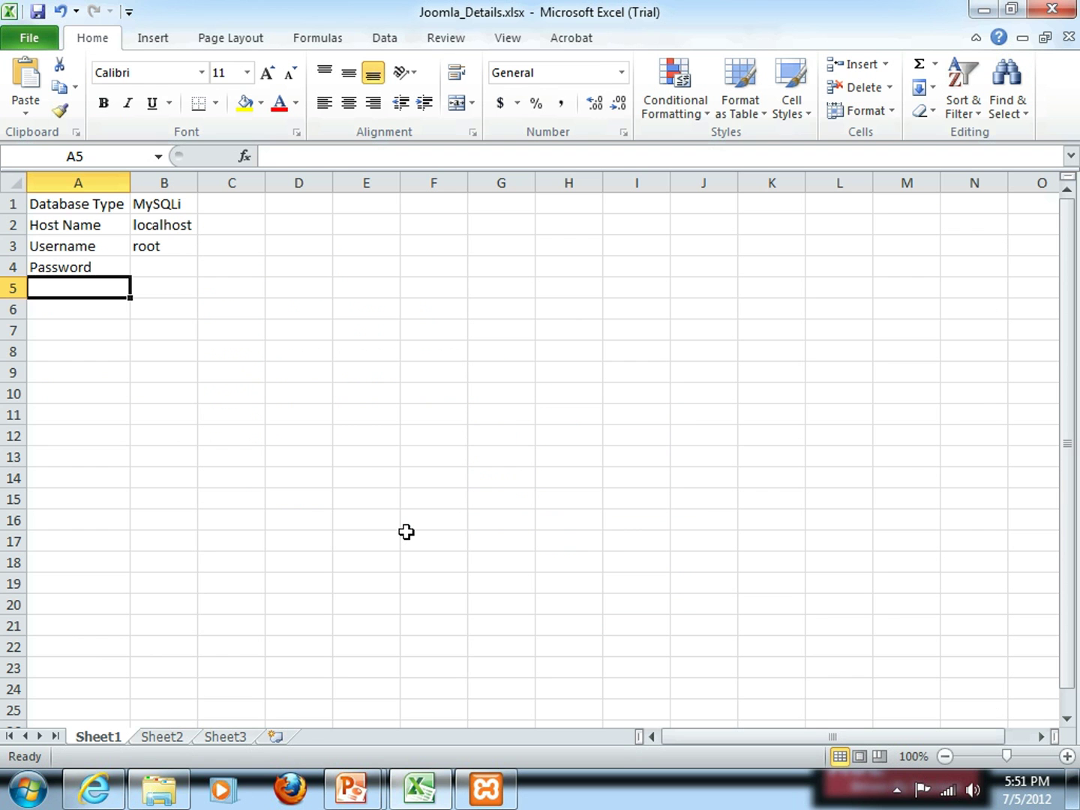
text(Database Name)
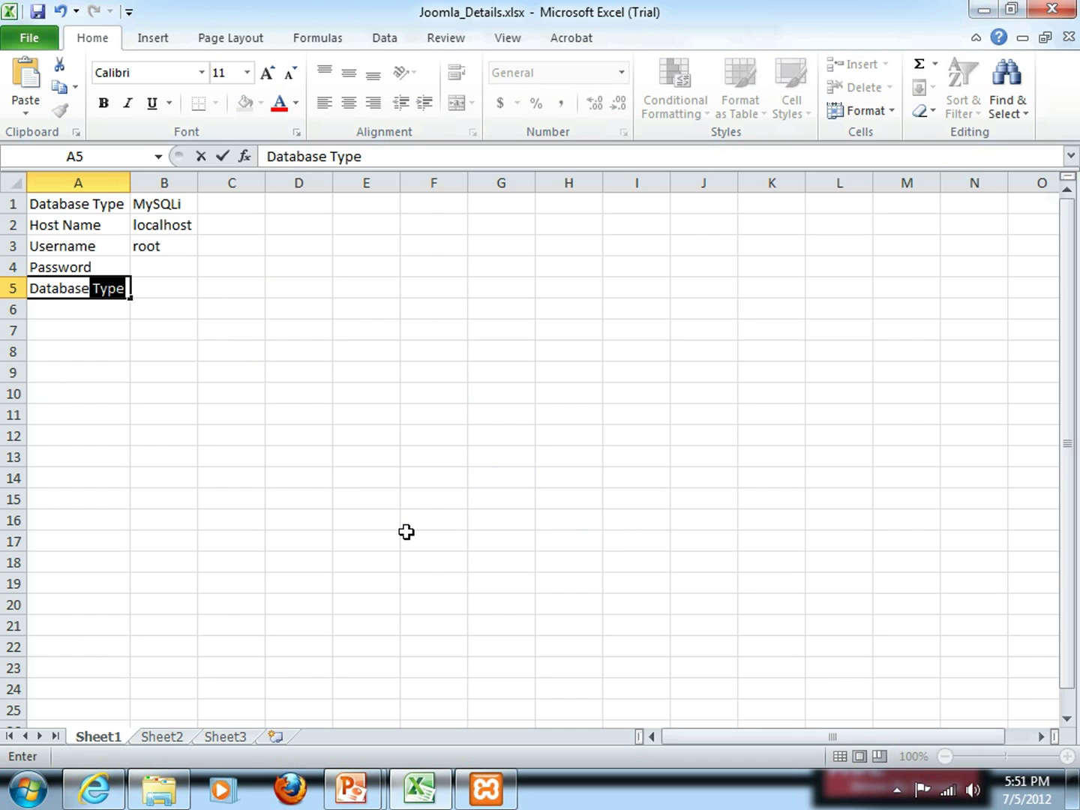
key(Tab)
key(ctrl+v)
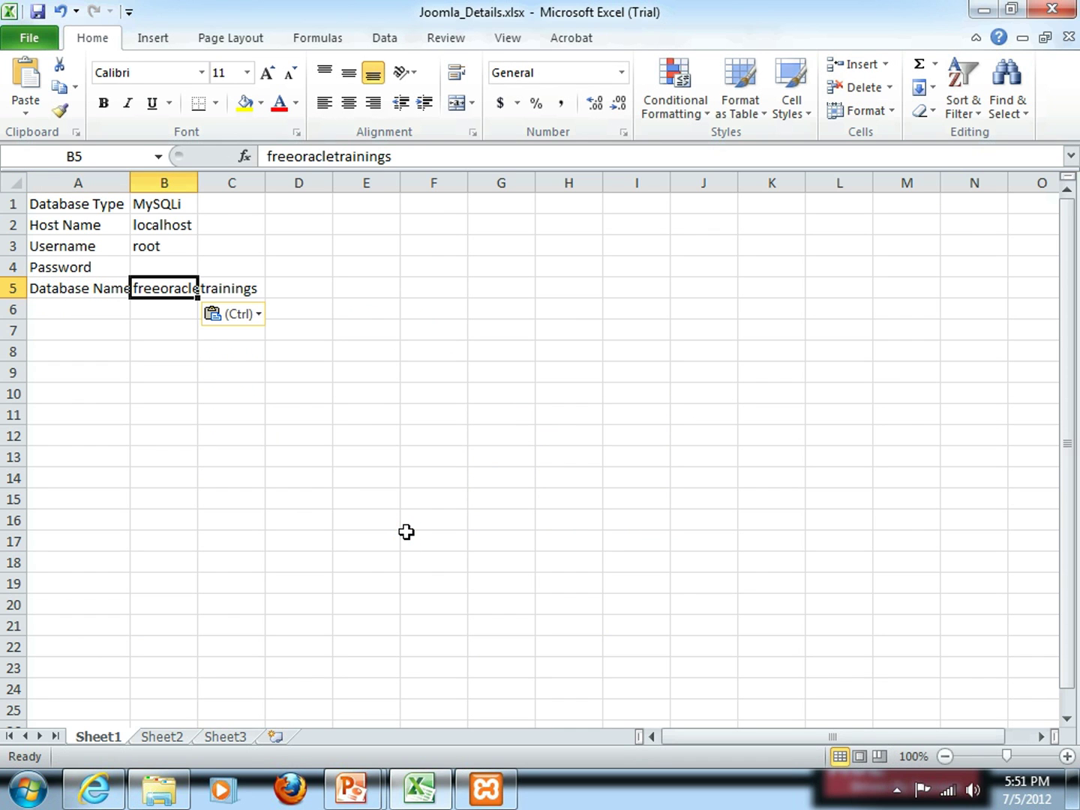
key(Return)
Add Table Prefix with fot_ copied from the installer, and widen column A
key(alt+Tab)
drag(579, 581, 453, 597)
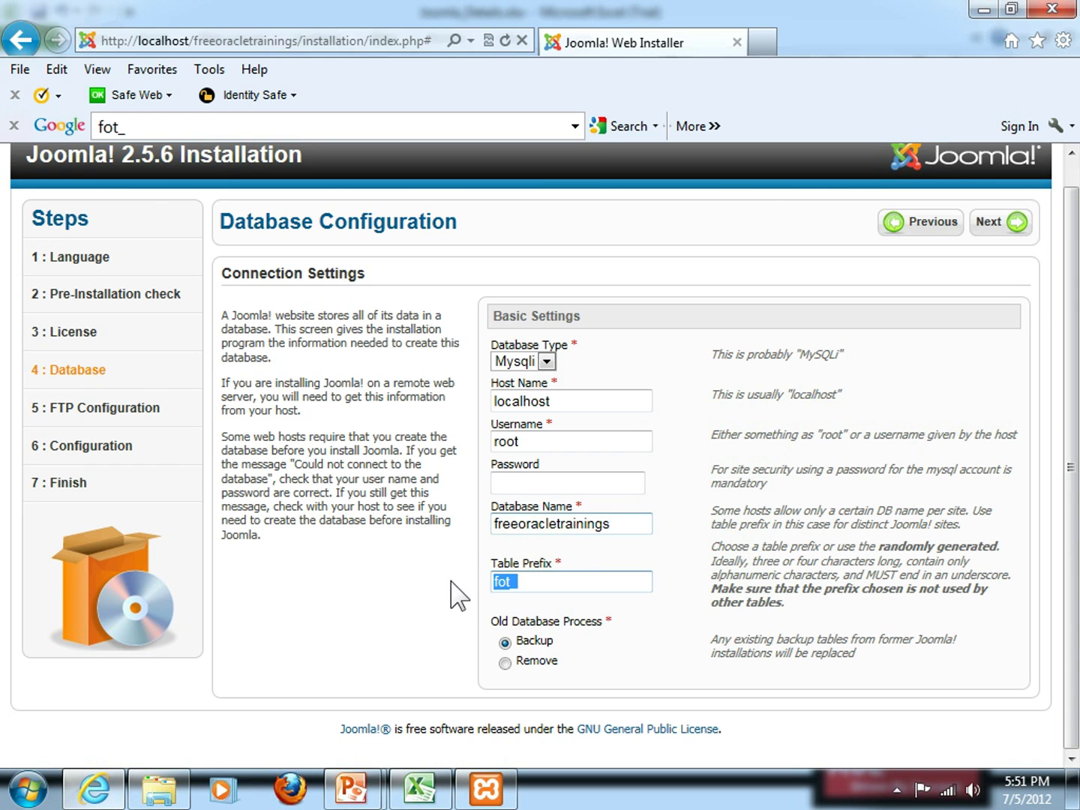
key(alt+Tab)
text(Table Prefix)
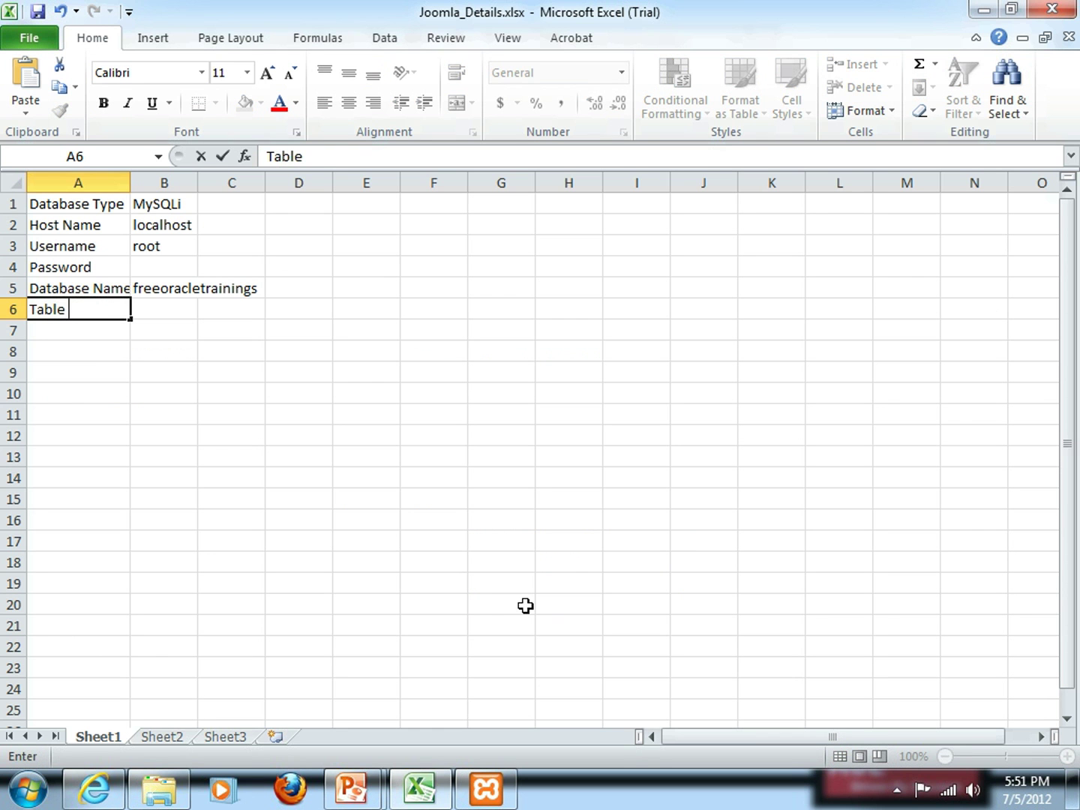
key(Tab)
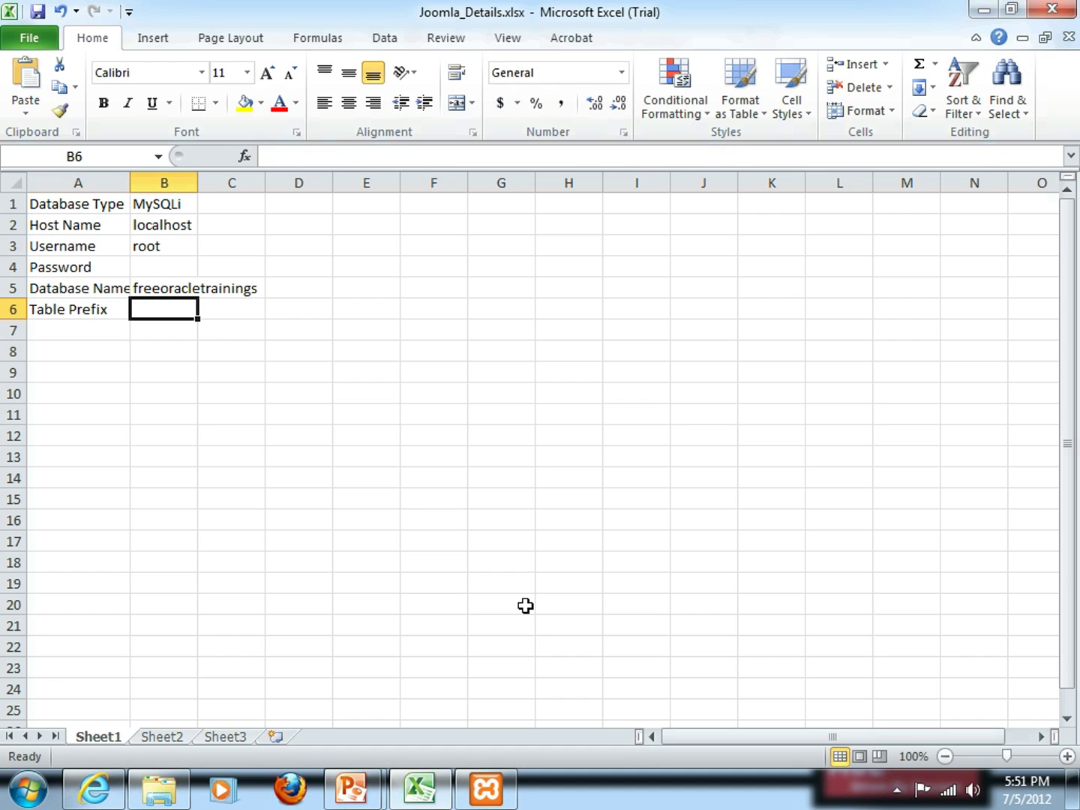
text(fot_)
drag(130, 183, 138, 183)
drag(206, 187, 207, 188)
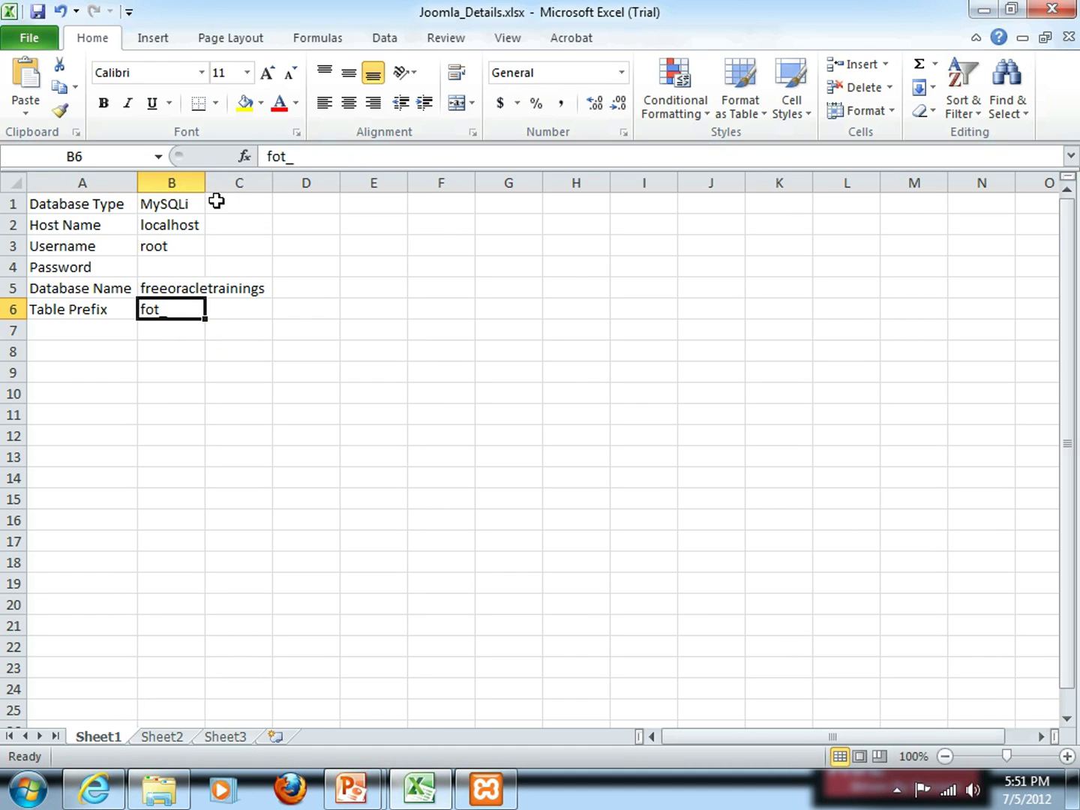
click(218, 199)
click(31, 204)
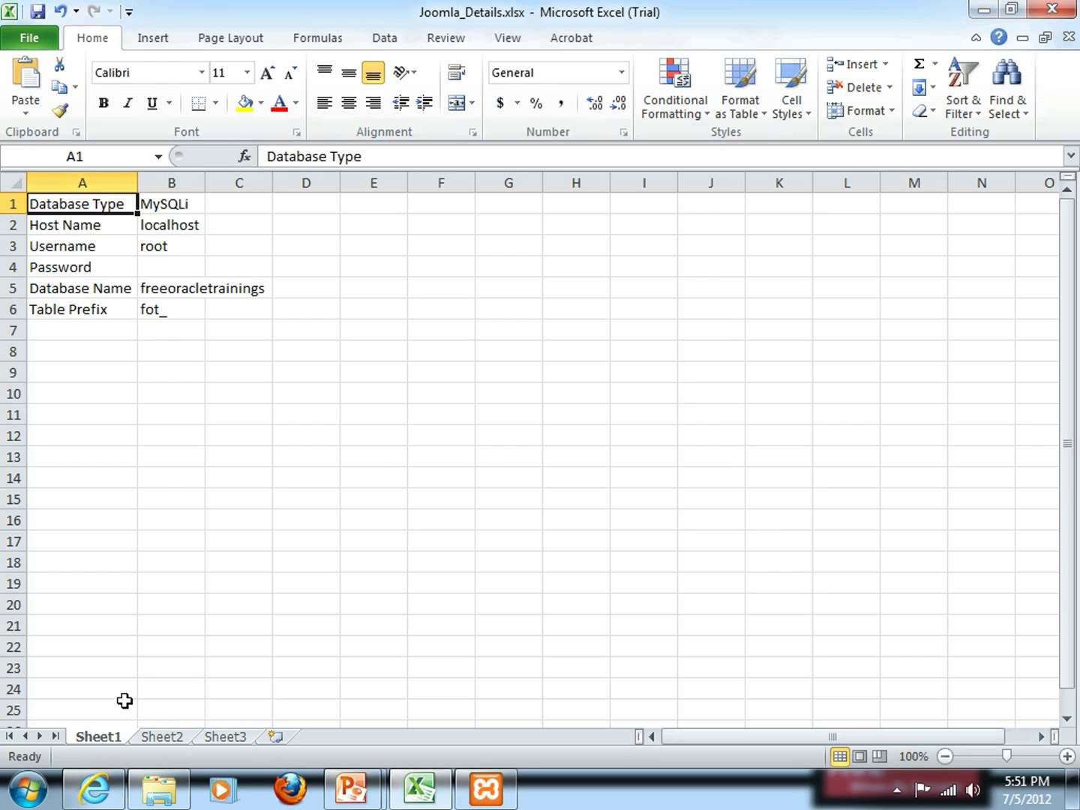
Rename Sheet1 to 'Initial Config' and switch back to the installer's Database Configuration page
double_click(110, 737)
text(I)
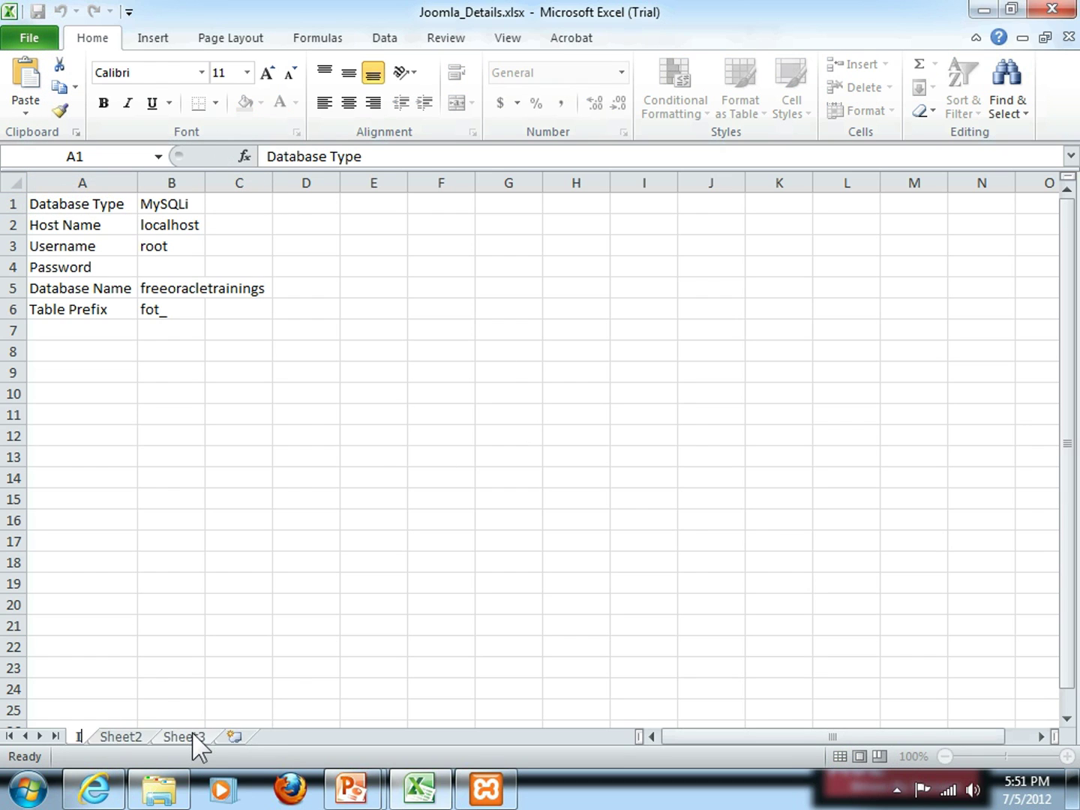
text(nitial Config)
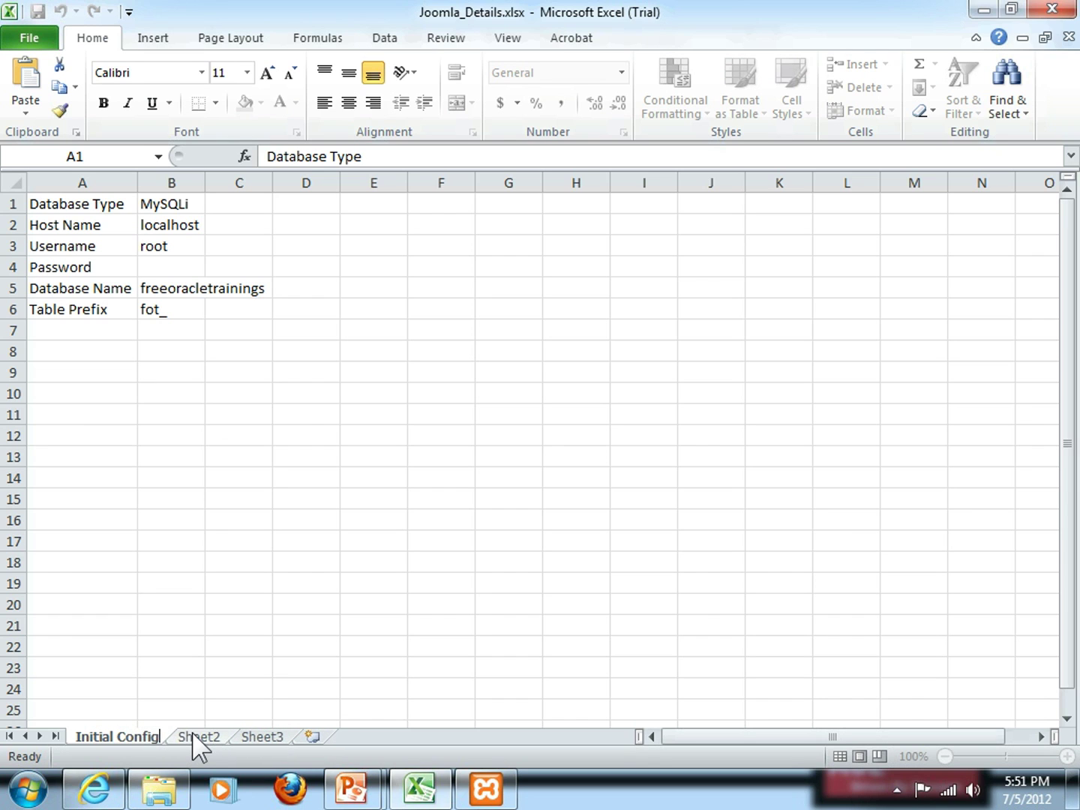
click(52, 204)
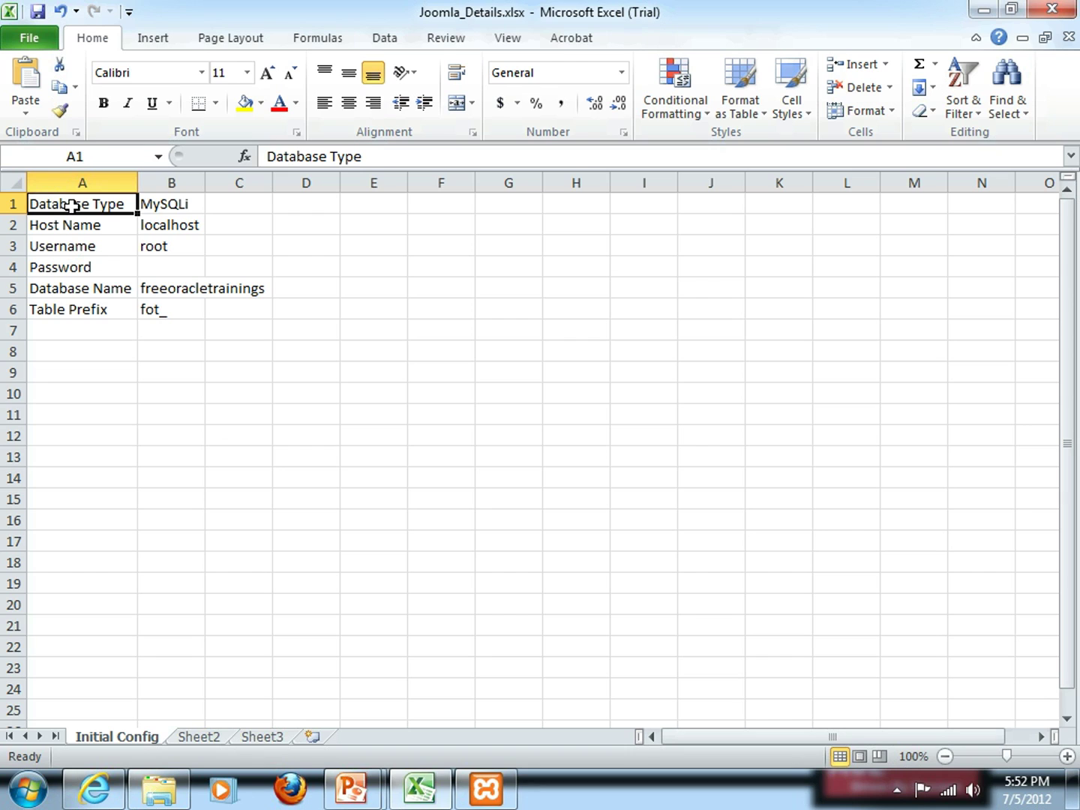
click(73, 227)
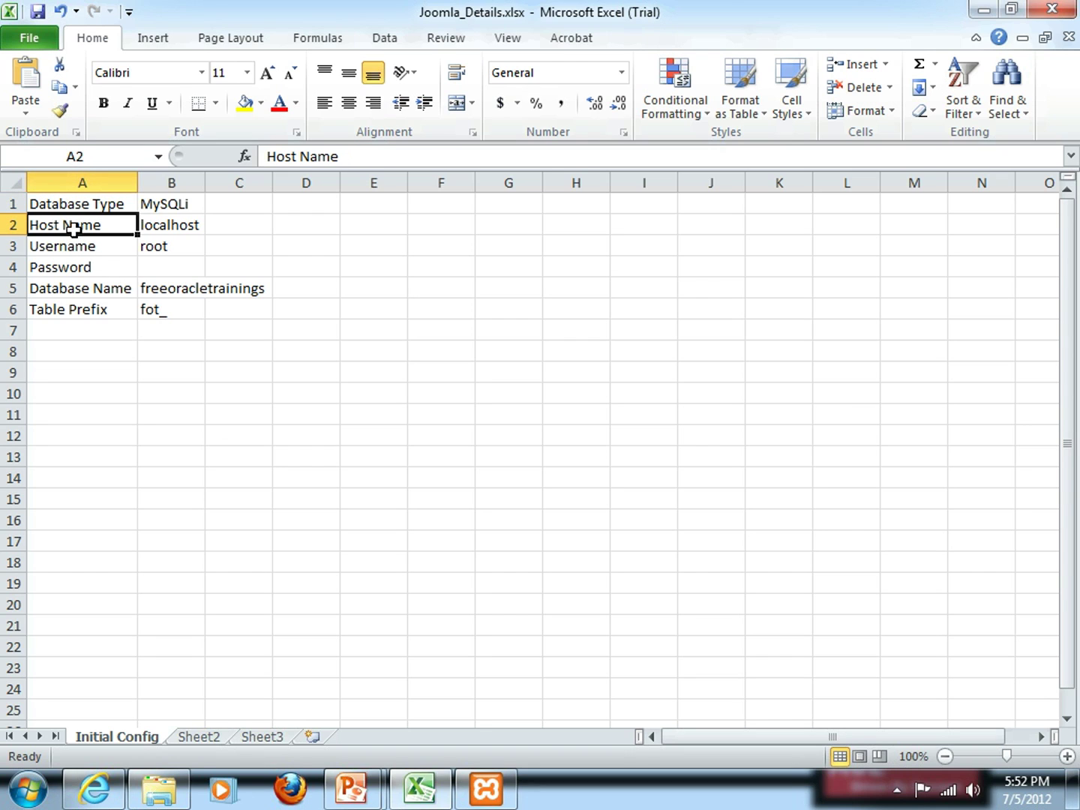
click(71, 246)
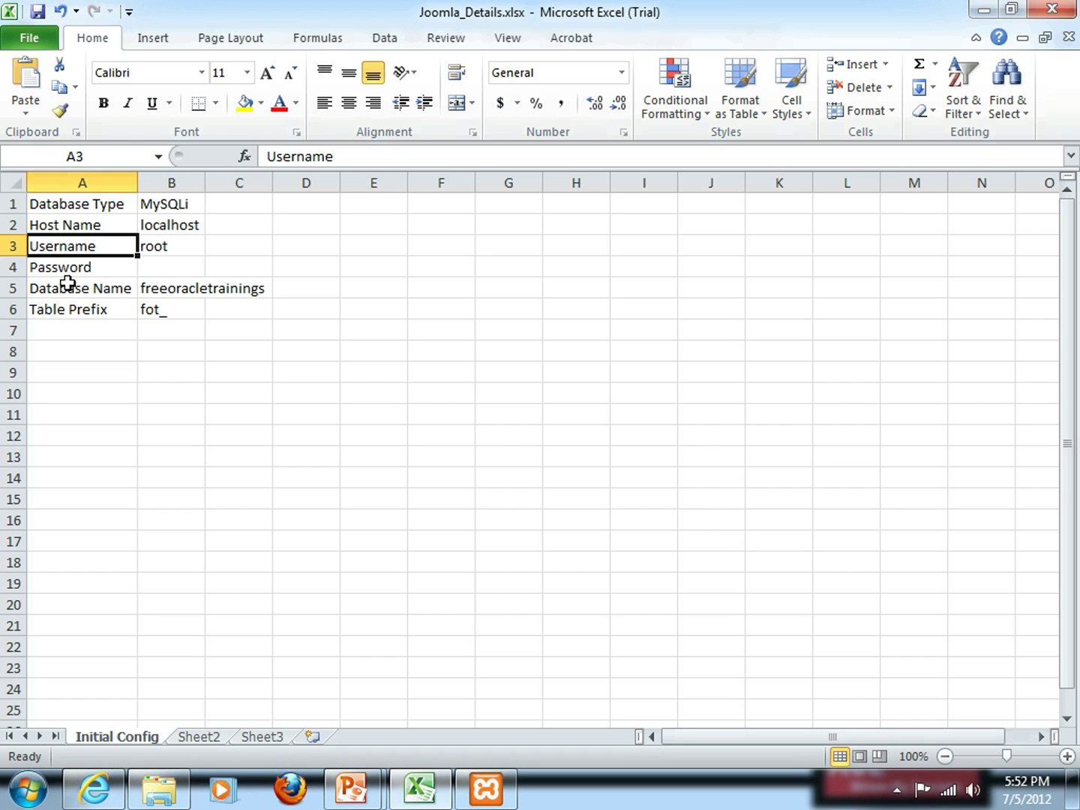
key(alt+Tab)
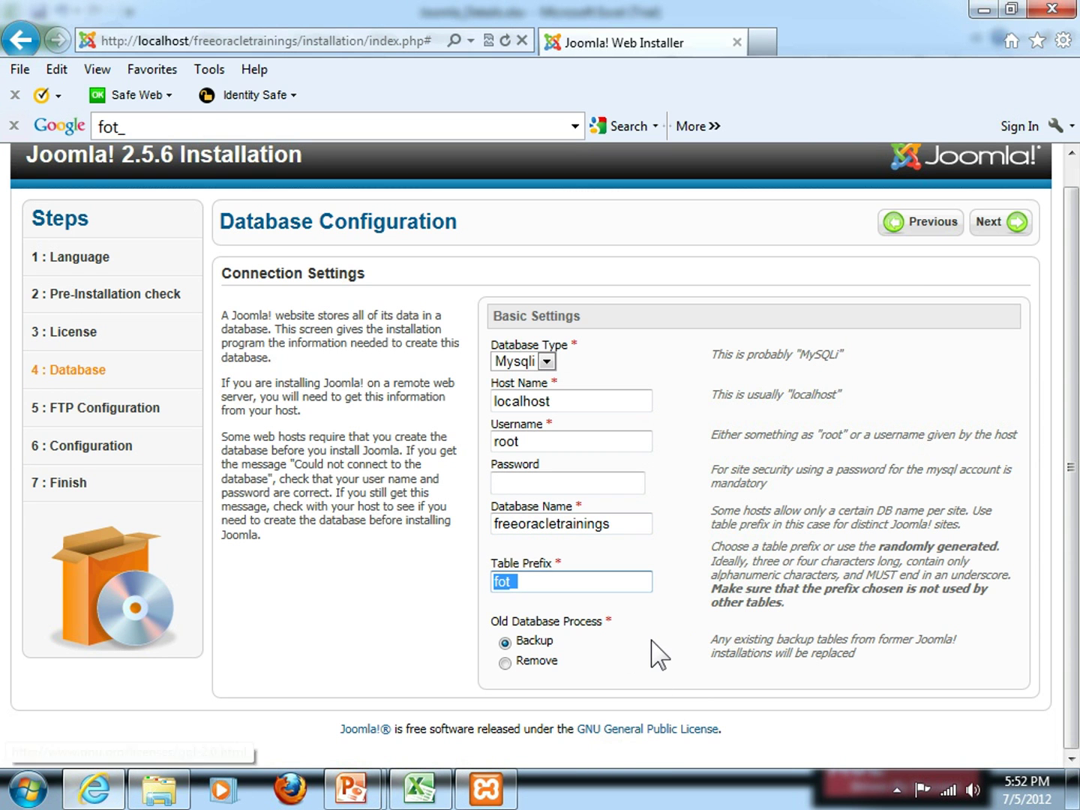
click(651, 640)
Accept the database settings and skip the optional FTP step to reach Main Configuration
click(1022, 228)
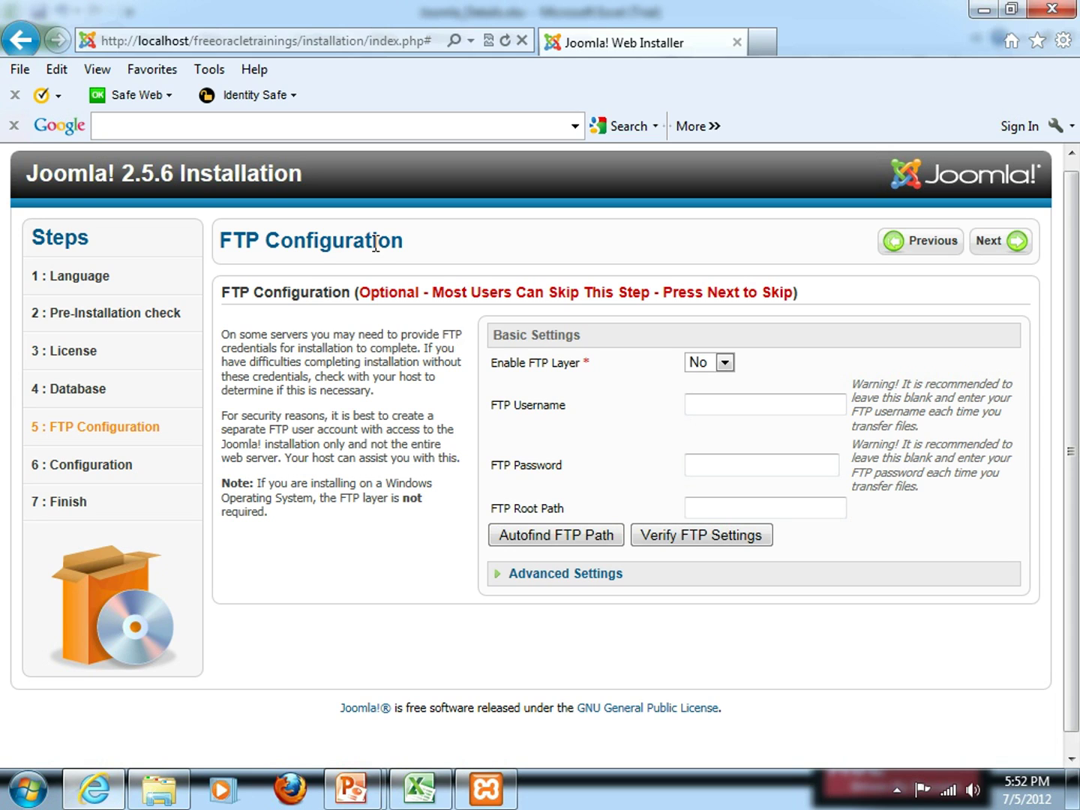
click(1016, 240)
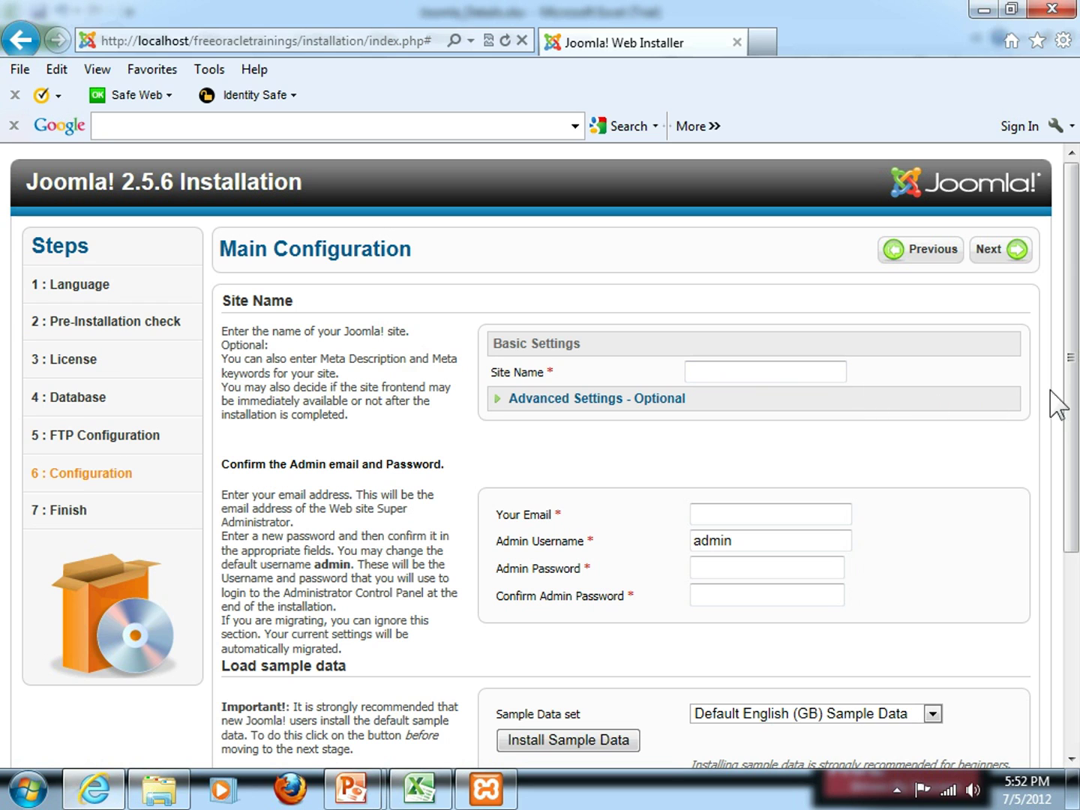
Scroll down the Main Configuration page and focus the Your Email field
scroll(1071, 401, down, 1)
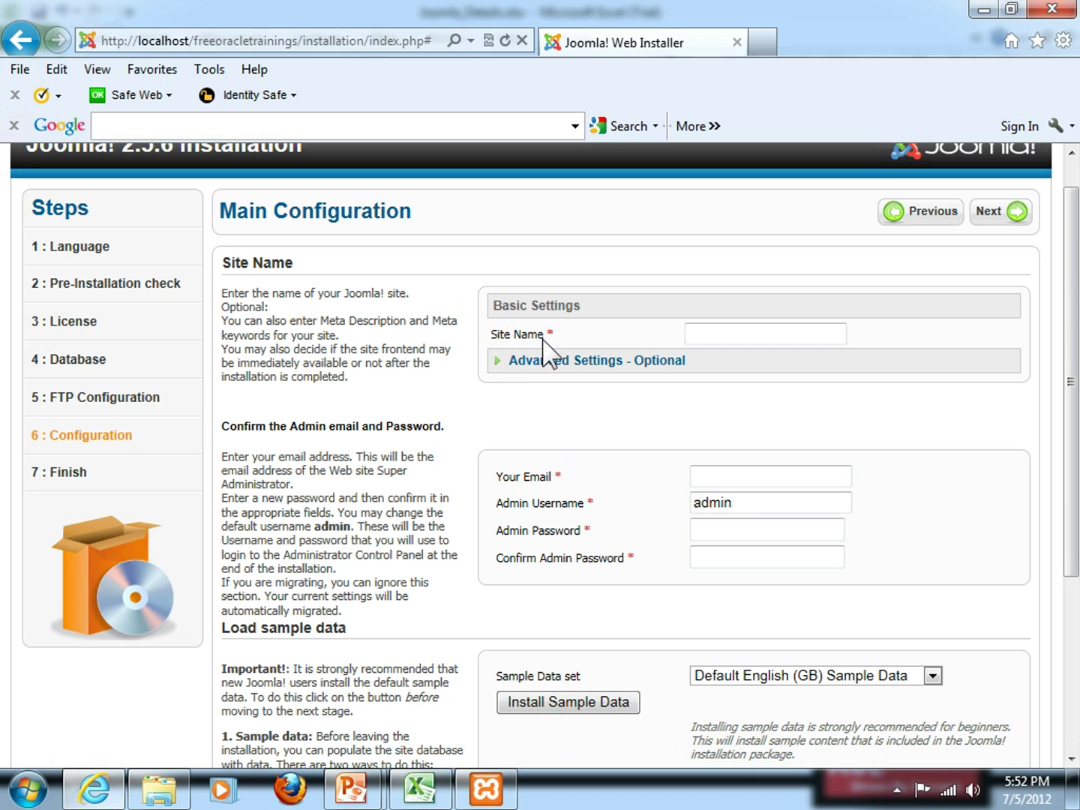
click(741, 476)
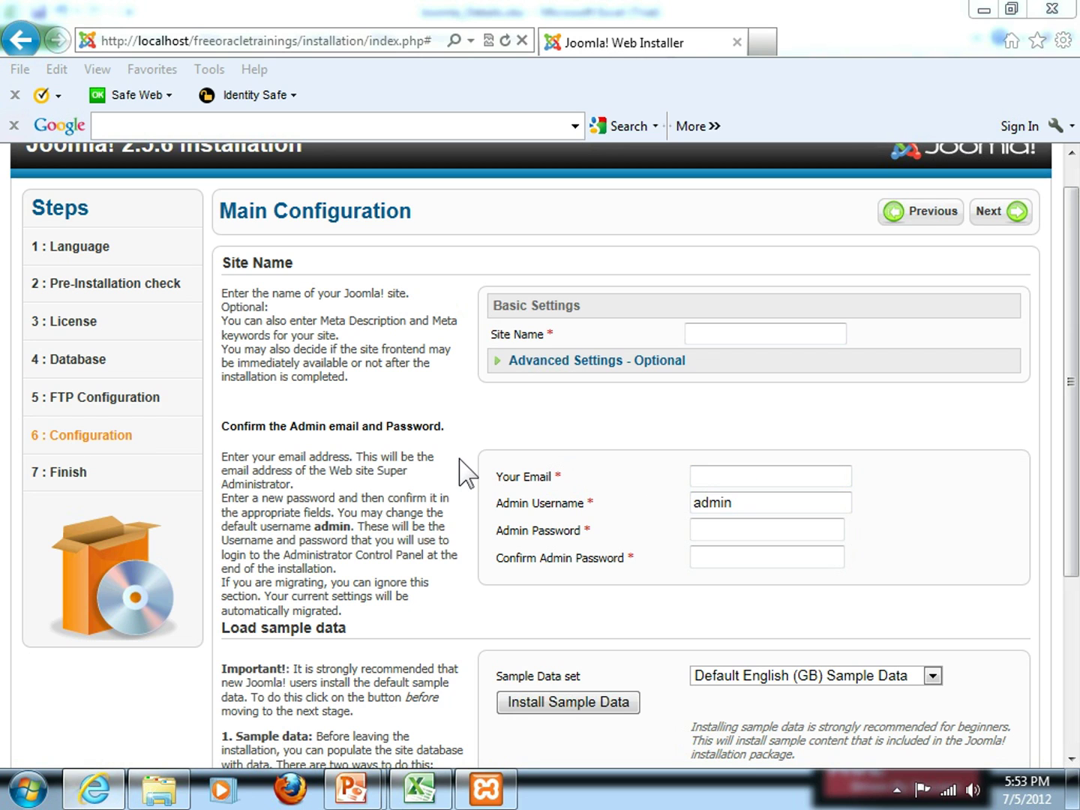
Switch to the PowerPoint slide show and advance to slide 27, Setup Joomla 2.5
key(alt+Tab)
key(alt+Tab)
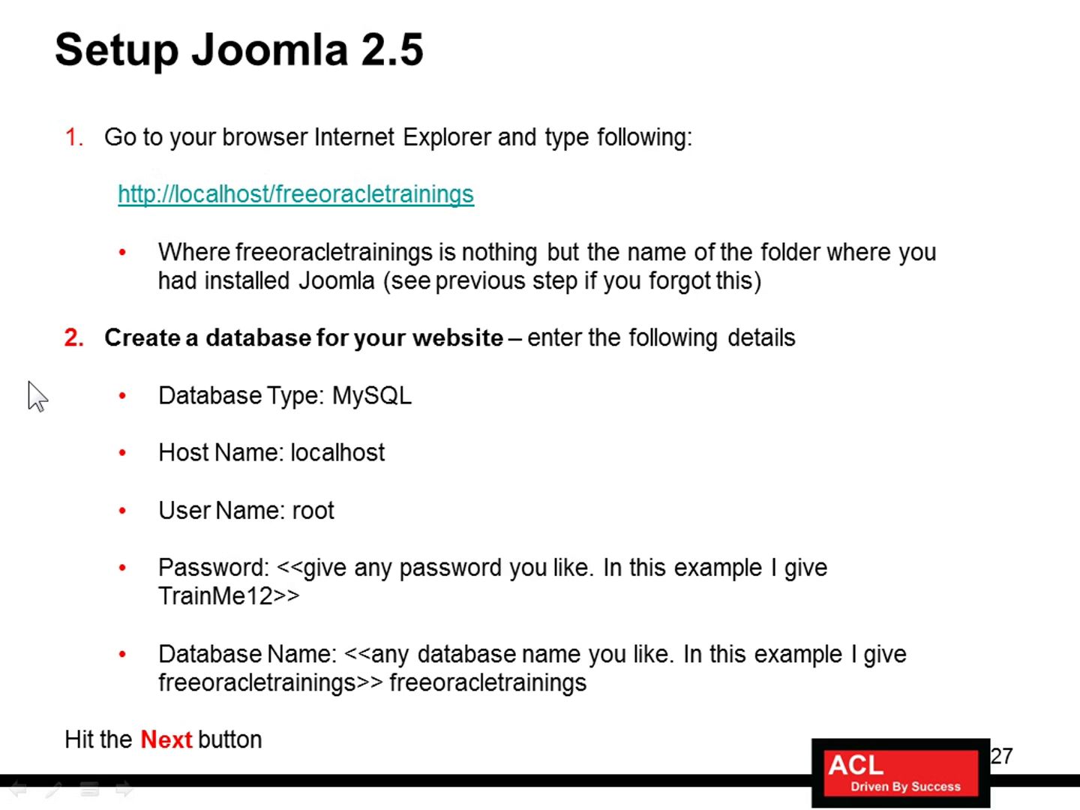
key(Right)
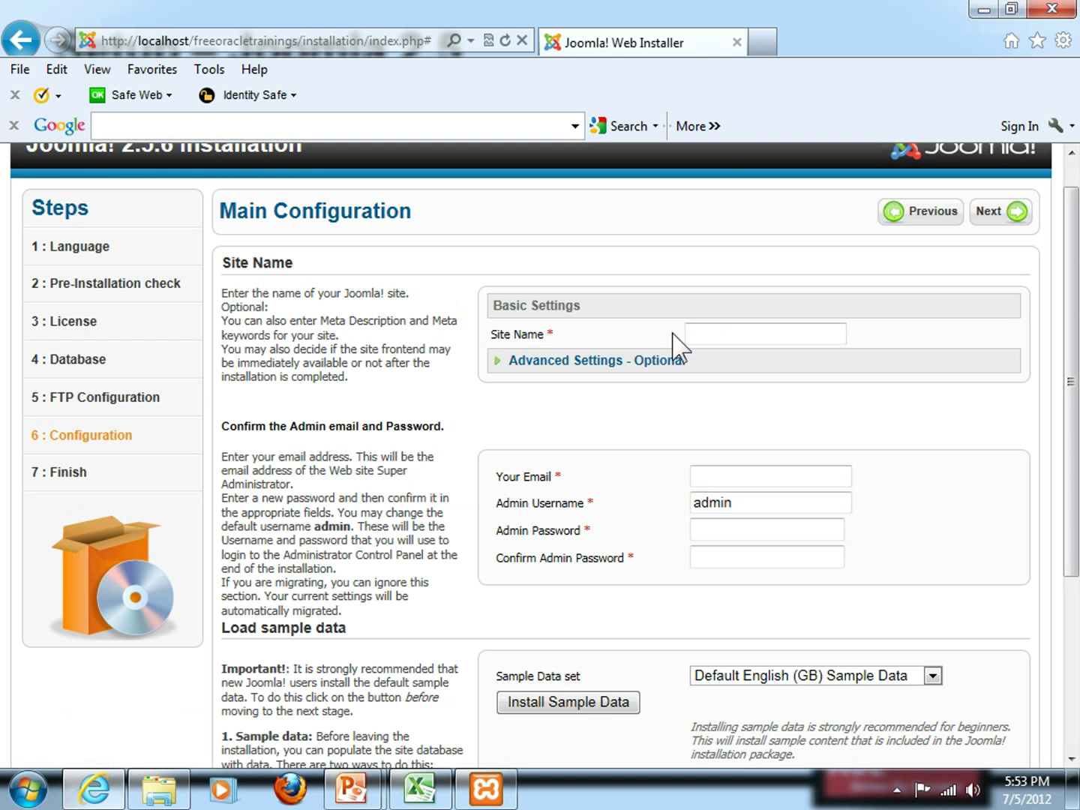
Enter site name freeoracletrainings.com and the admin e-mail address
click(701, 330)
text(freeoracl)
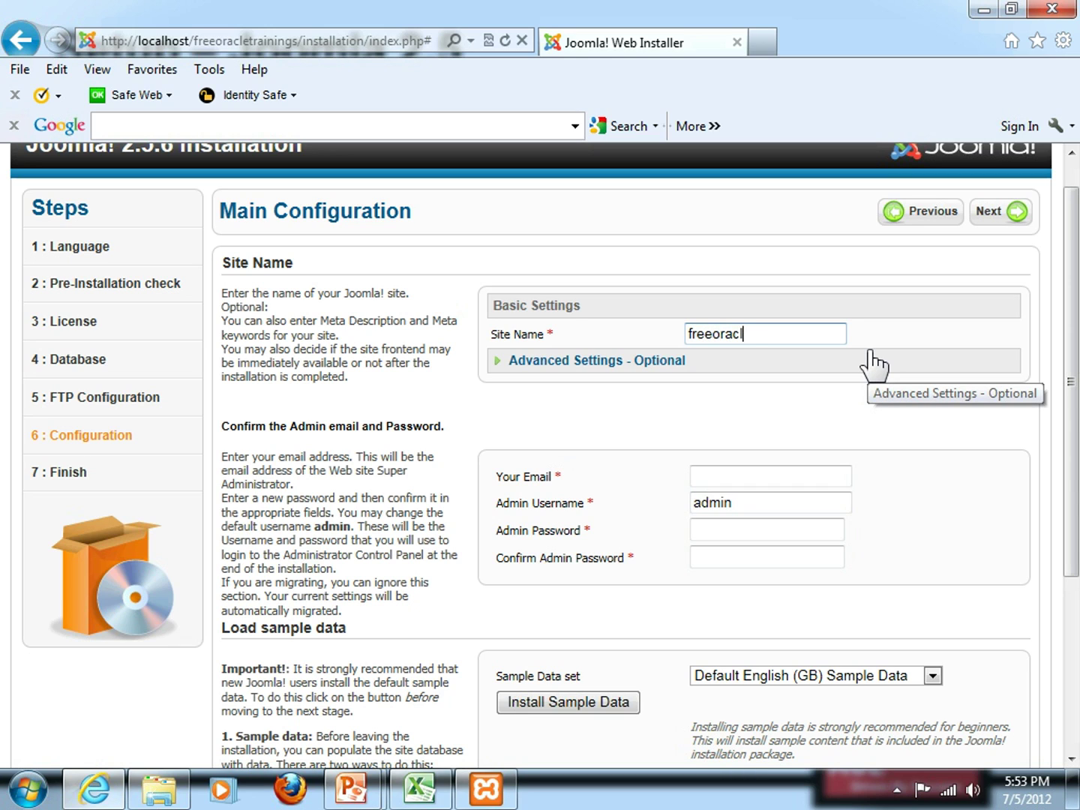
text(etrainings.com)
click(788, 477)
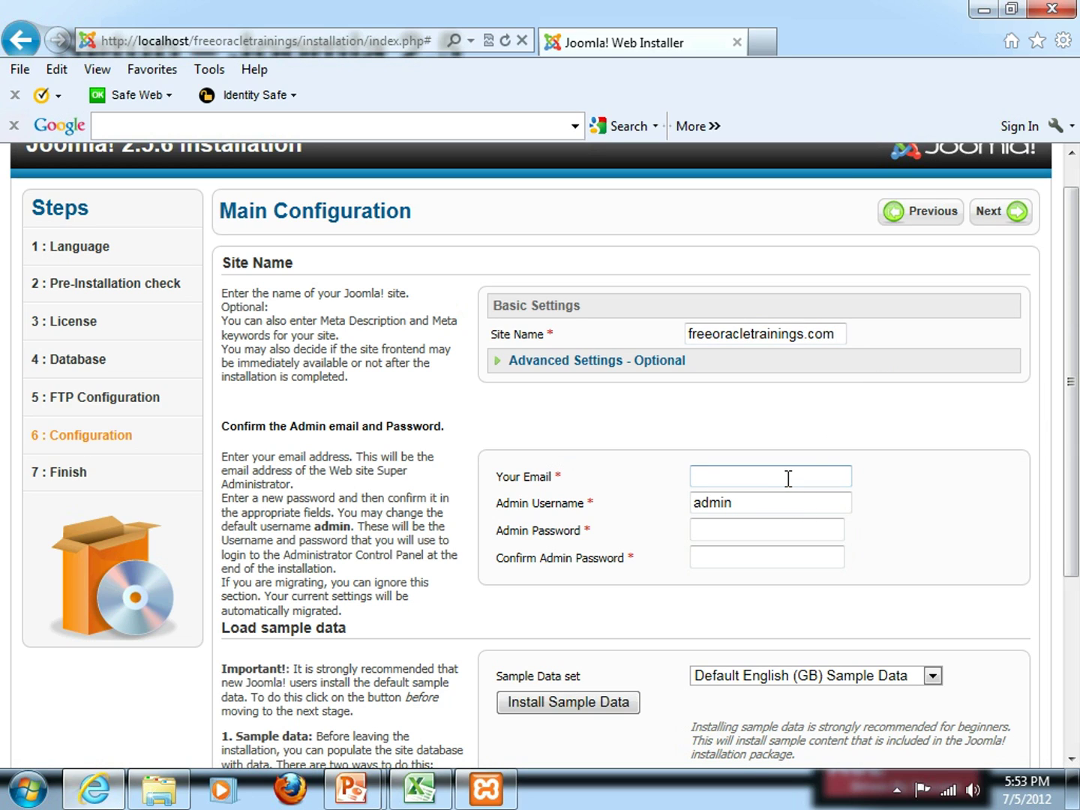
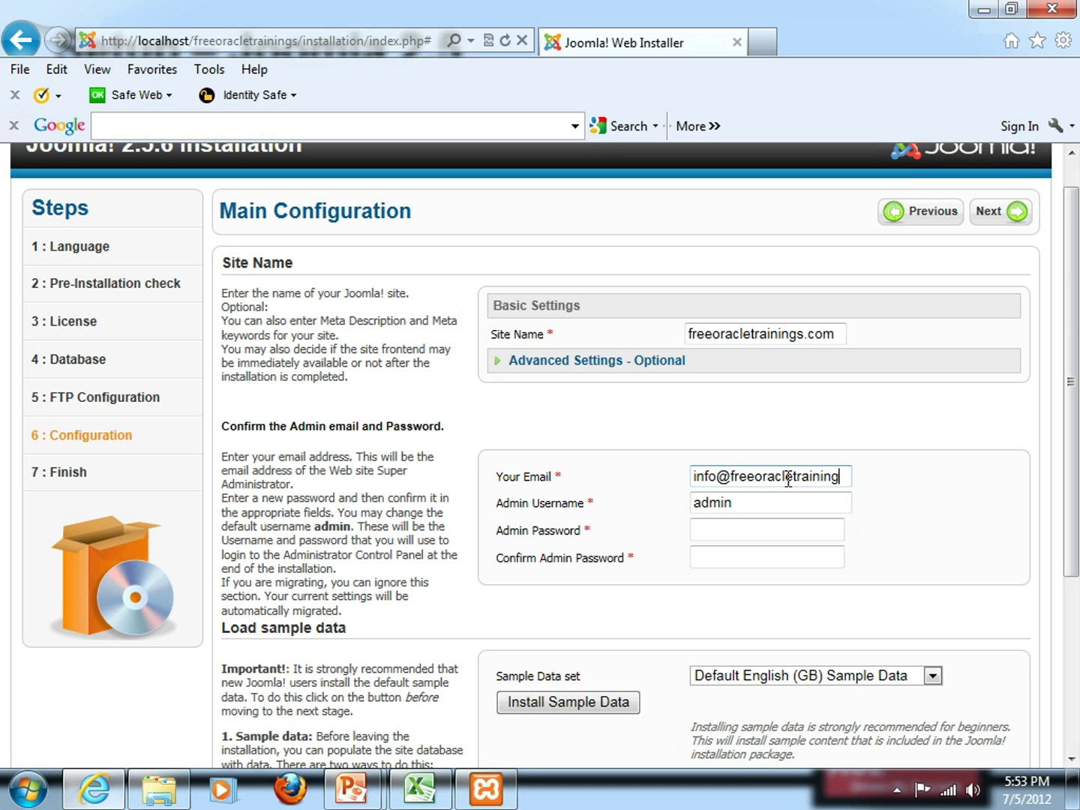
key(Tab)
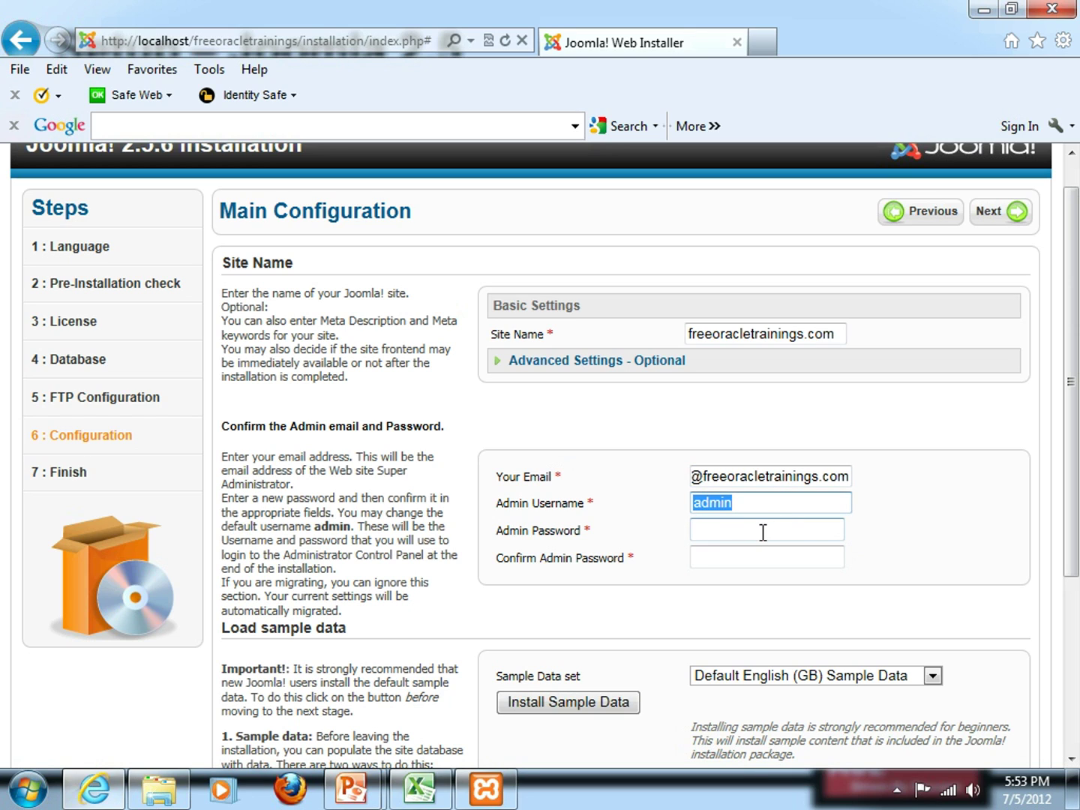
Type the admin password in both the password and confirmation fields
click(760, 531)
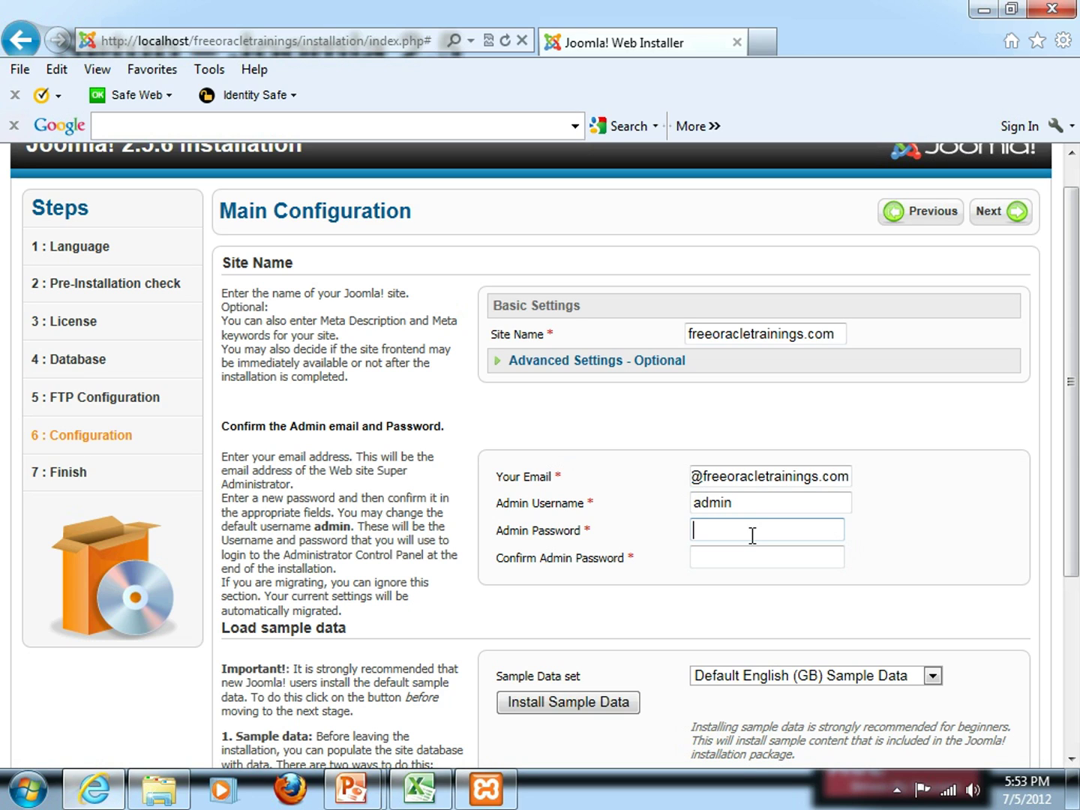
text(••)
text(********)
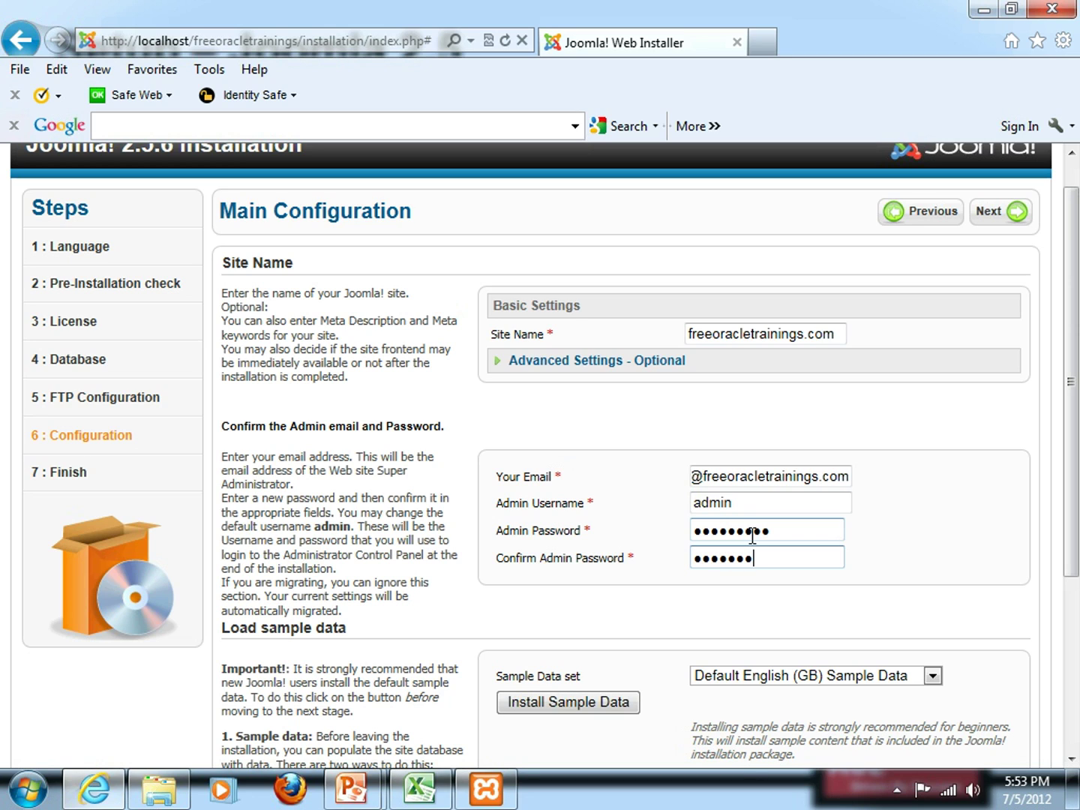
text(*)
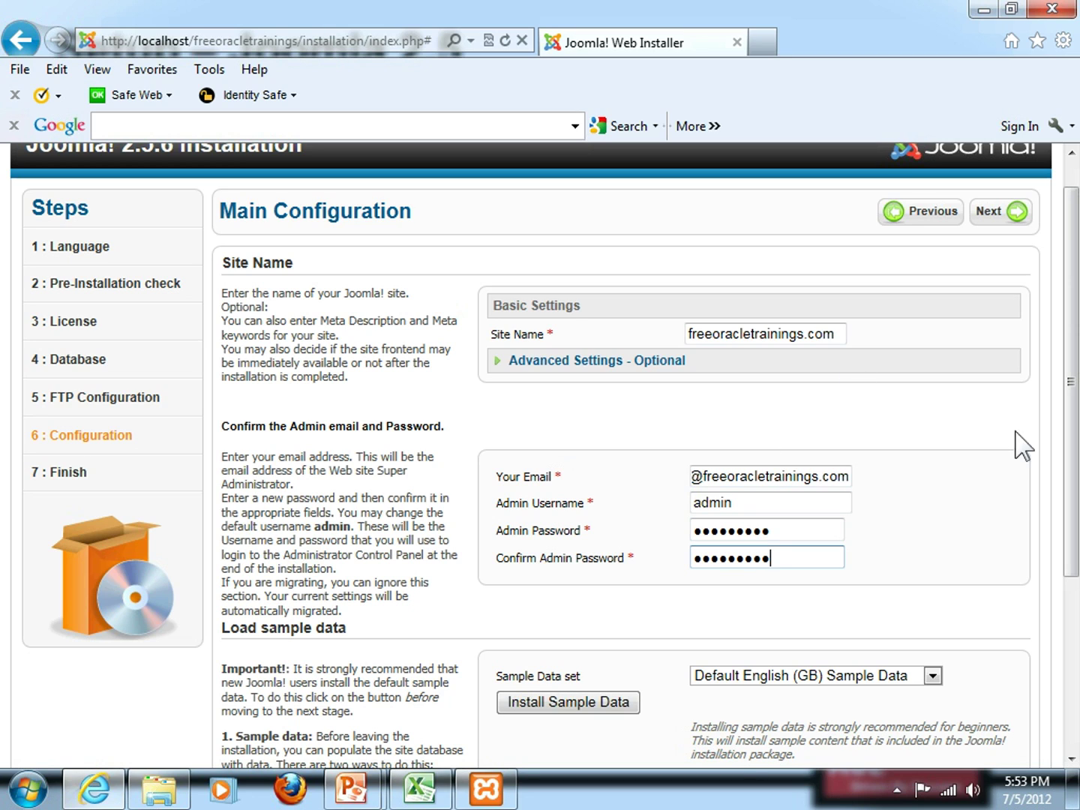
drag(1076, 544, 1076, 626)
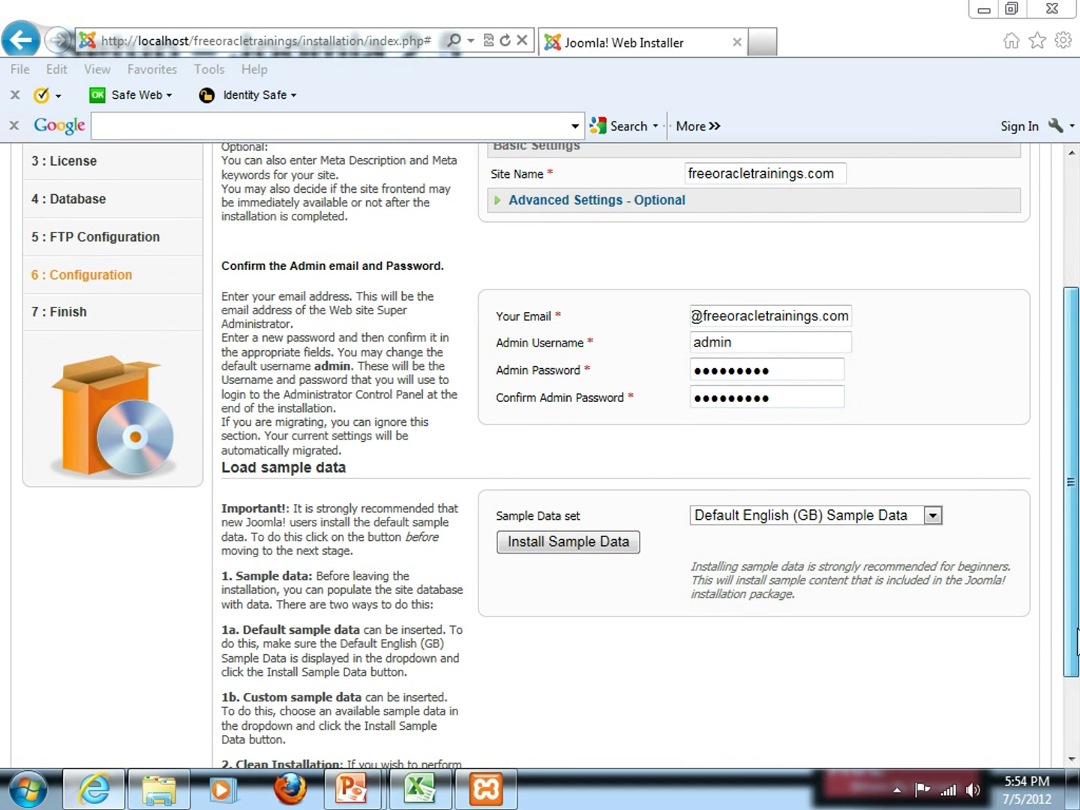
drag(1076, 630, 1073, 567)
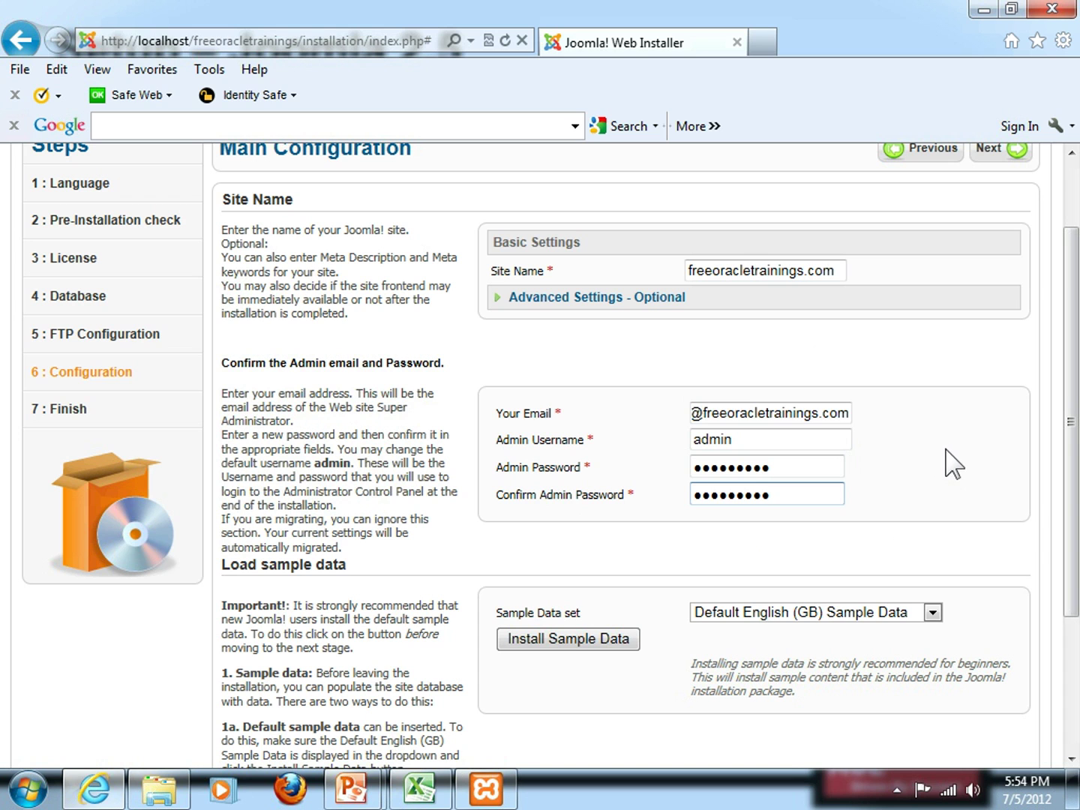
Type the labels Site name, Your Email, Admin Username and Admin Password into A8:A11
key(alt+Tab)
key(alt+Tab)
key(alt+Tab)
key(alt+Tab)
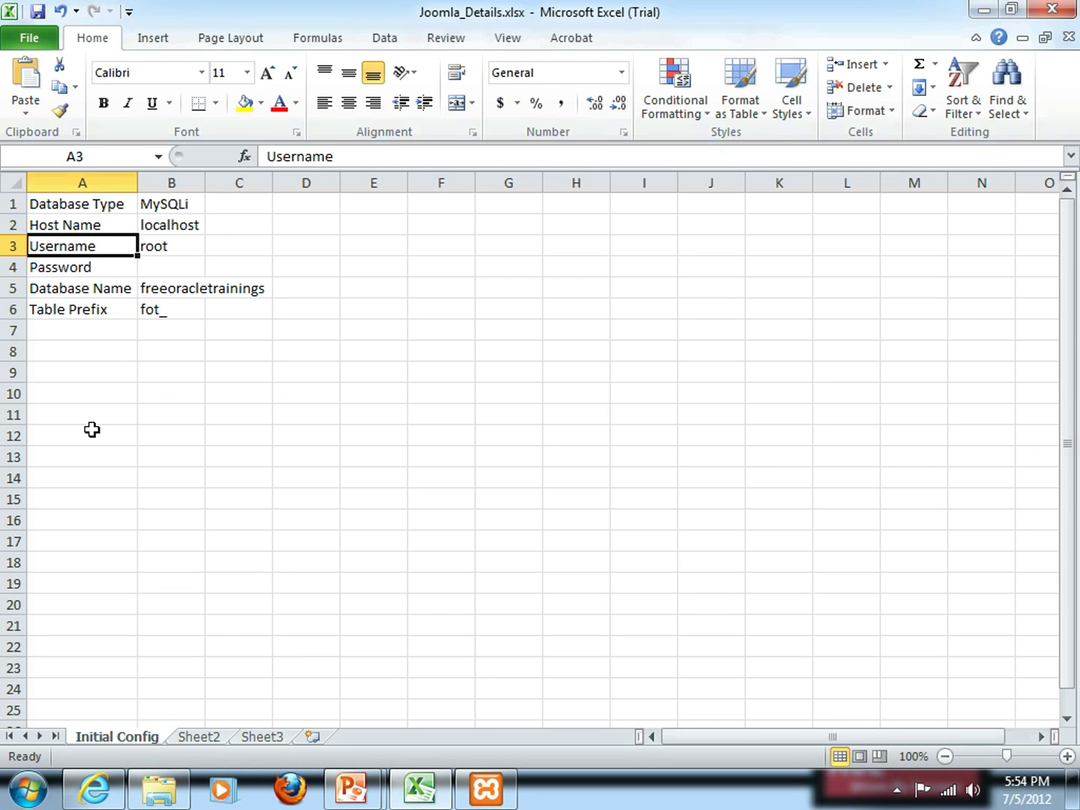
click(57, 359)
key(alt+Tab)
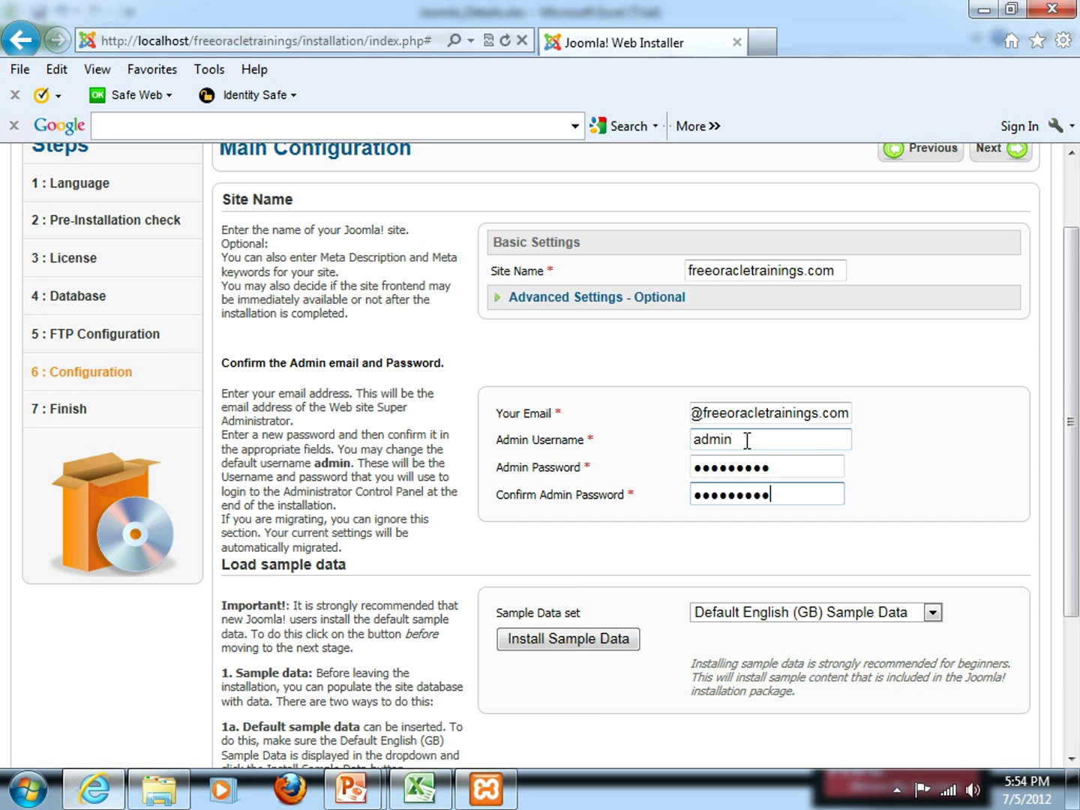
key(alt+Tab)
text(Site)
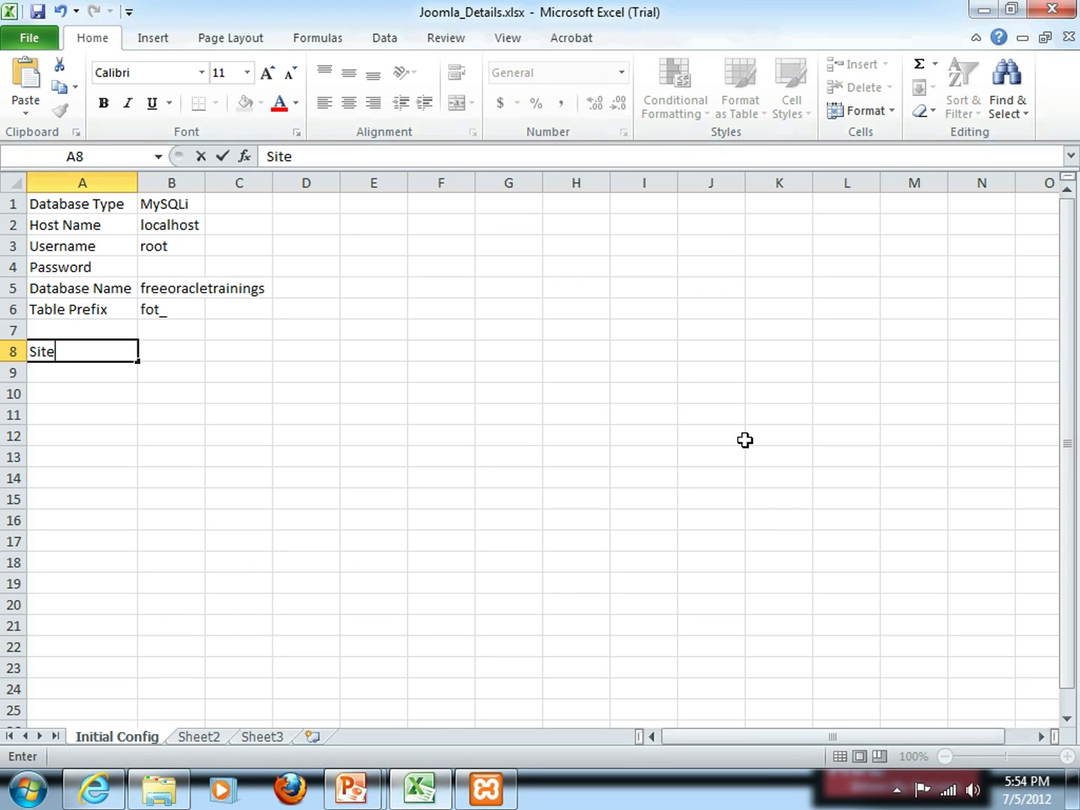
text( name)
key(Return)
key(alt+Tab)
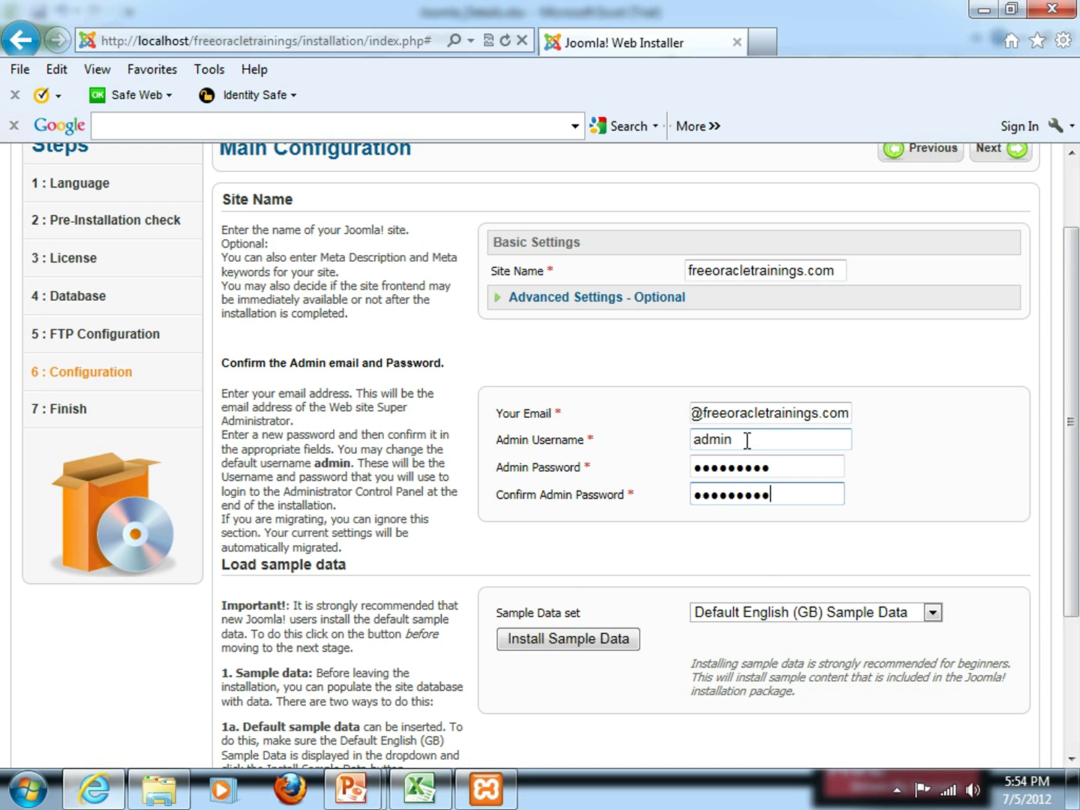
key(alt+Tab)
text(Y)
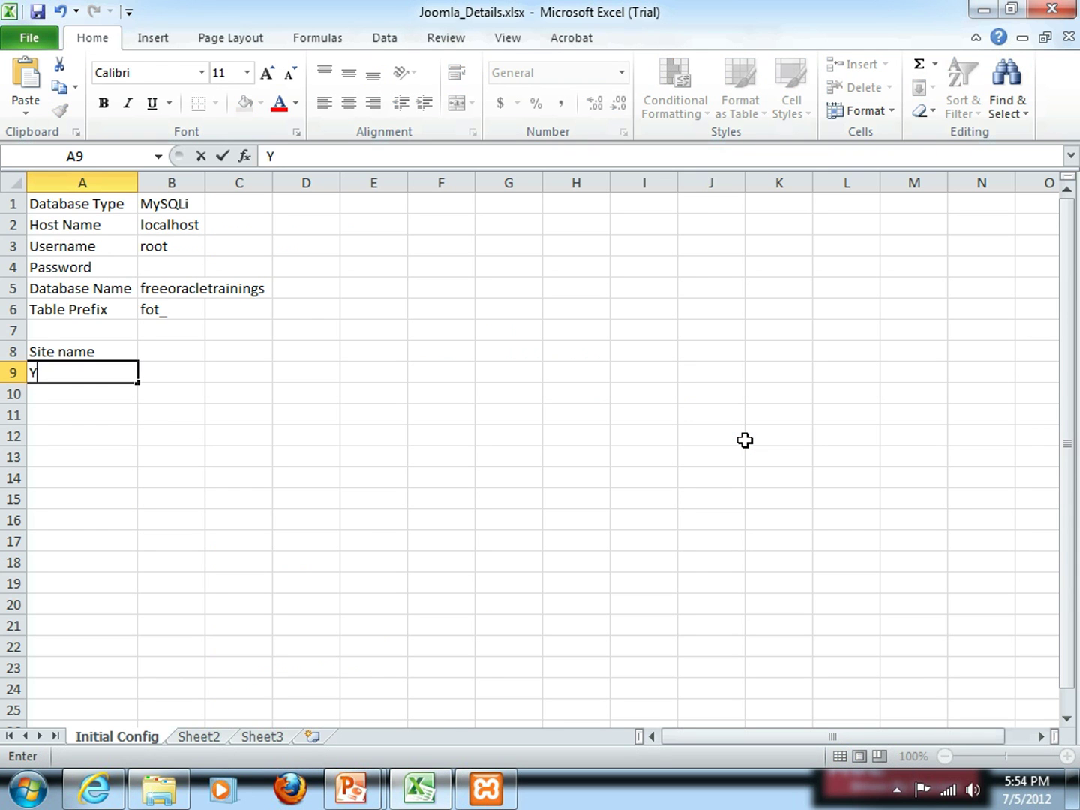
text(our Email)
key(Return)
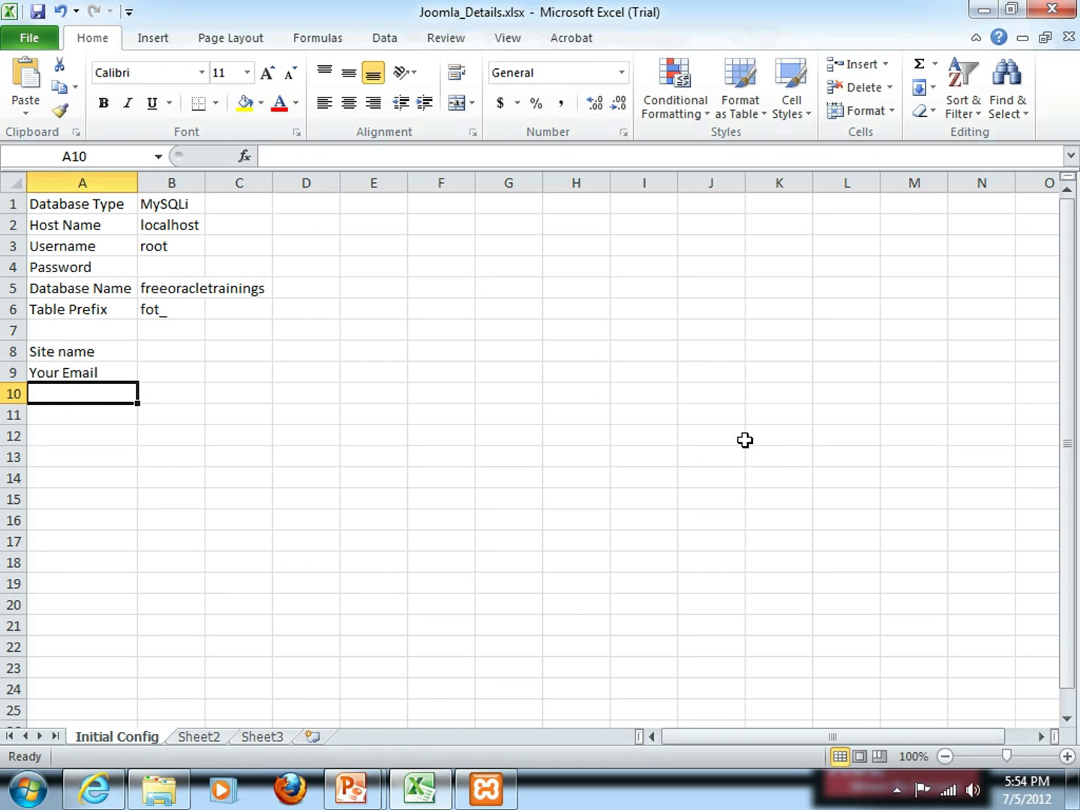
key(alt+Tab)
key(alt+Tab)
text(Admi)
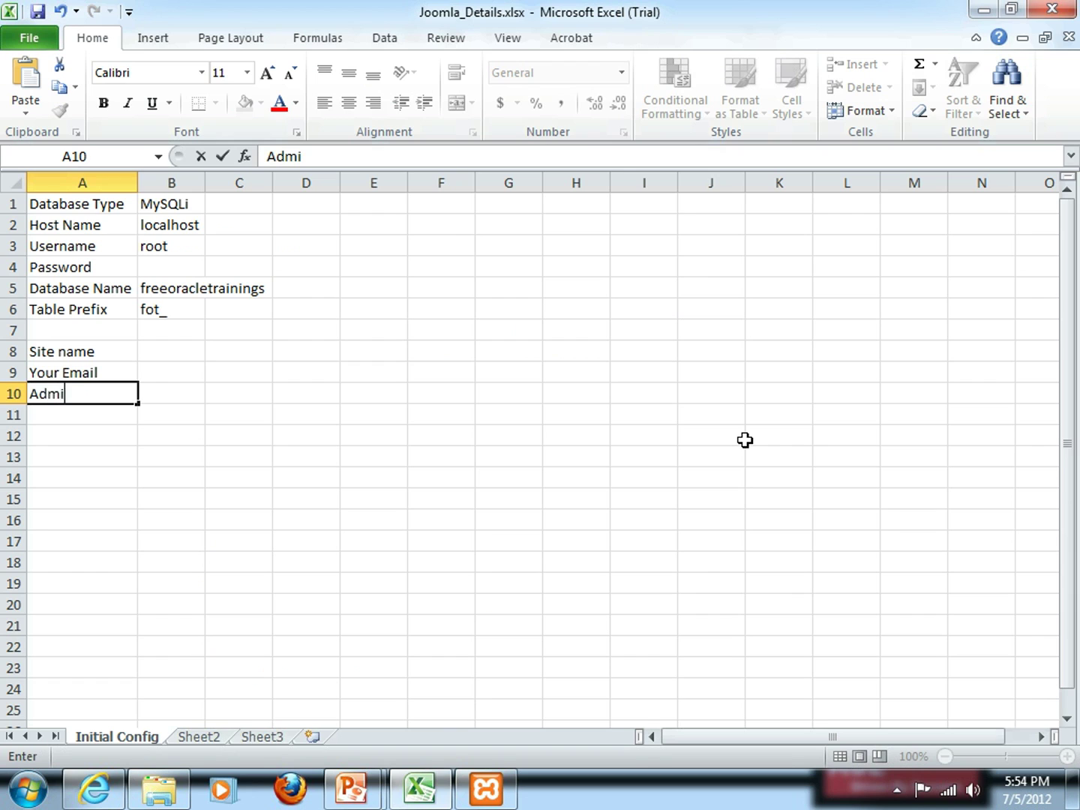
text(n Username)
key(Return)
text(Admin P)
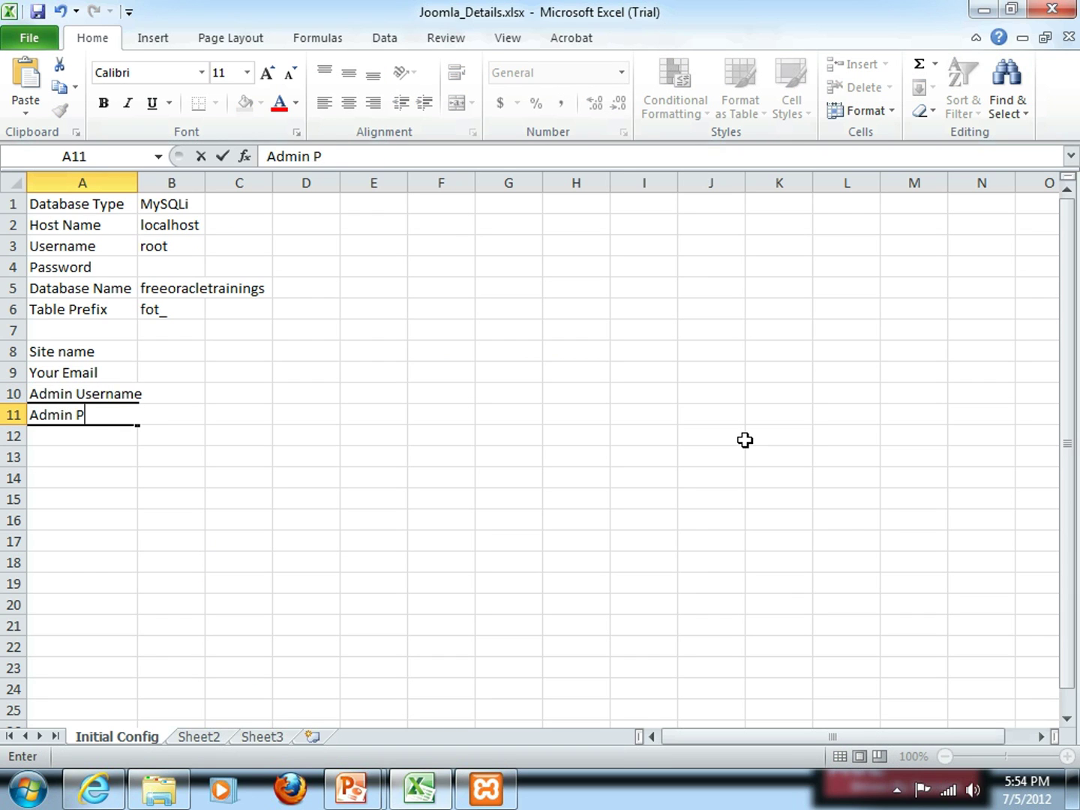
text(assword)
key(Tab)
Copy the site name freeoracletrainings.com into B8 and the admin e-mail into B9
key(alt+Tab)
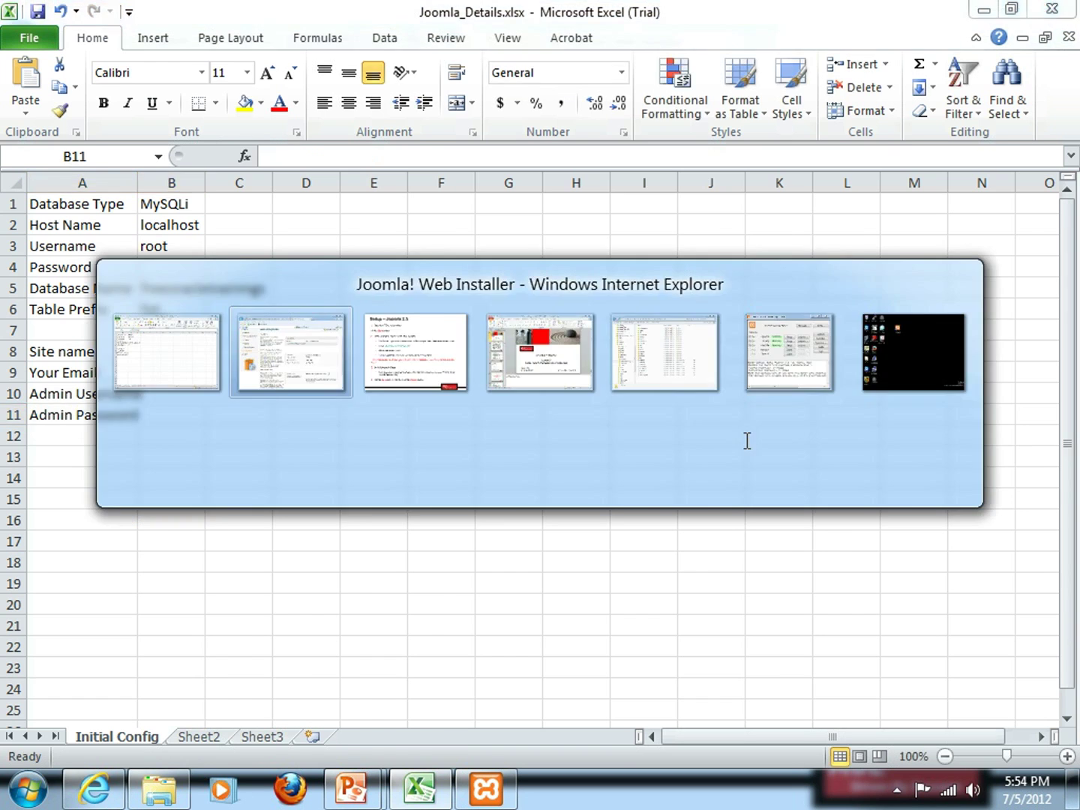
double_click(720, 272)
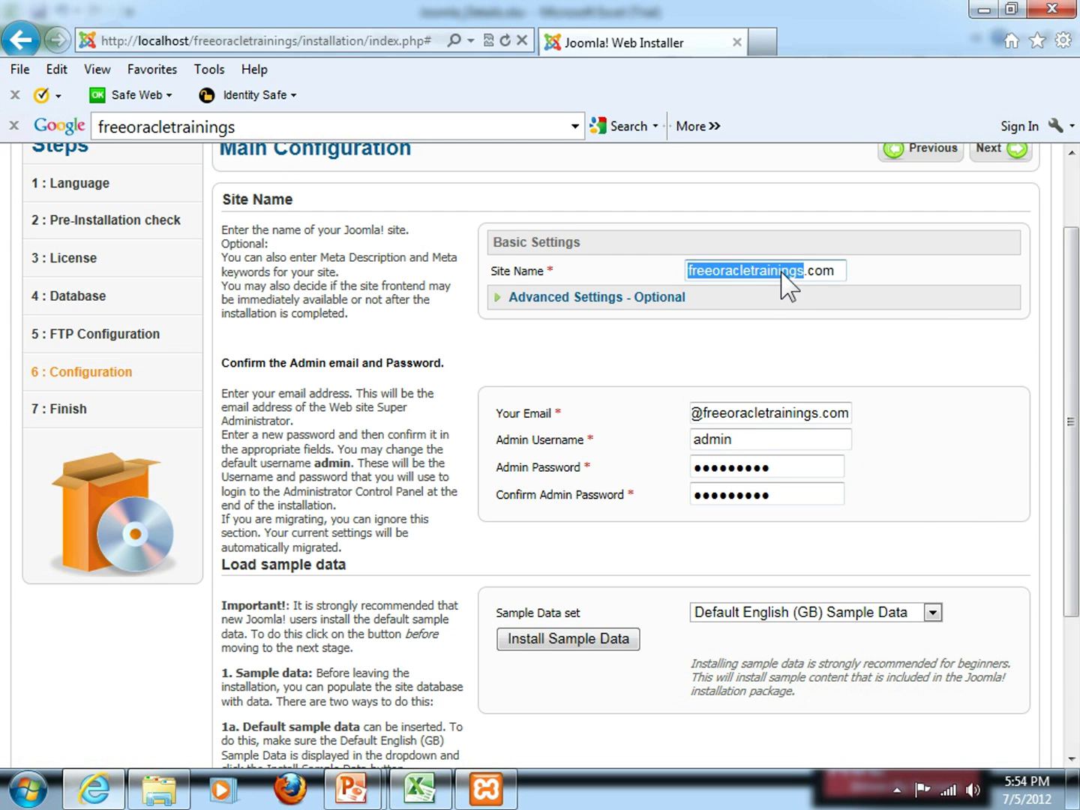
drag(828, 272, 833, 271)
key(ctrl+c)
key(alt+Tab)
click(160, 352)
key(ctrl+v)
click(176, 375)
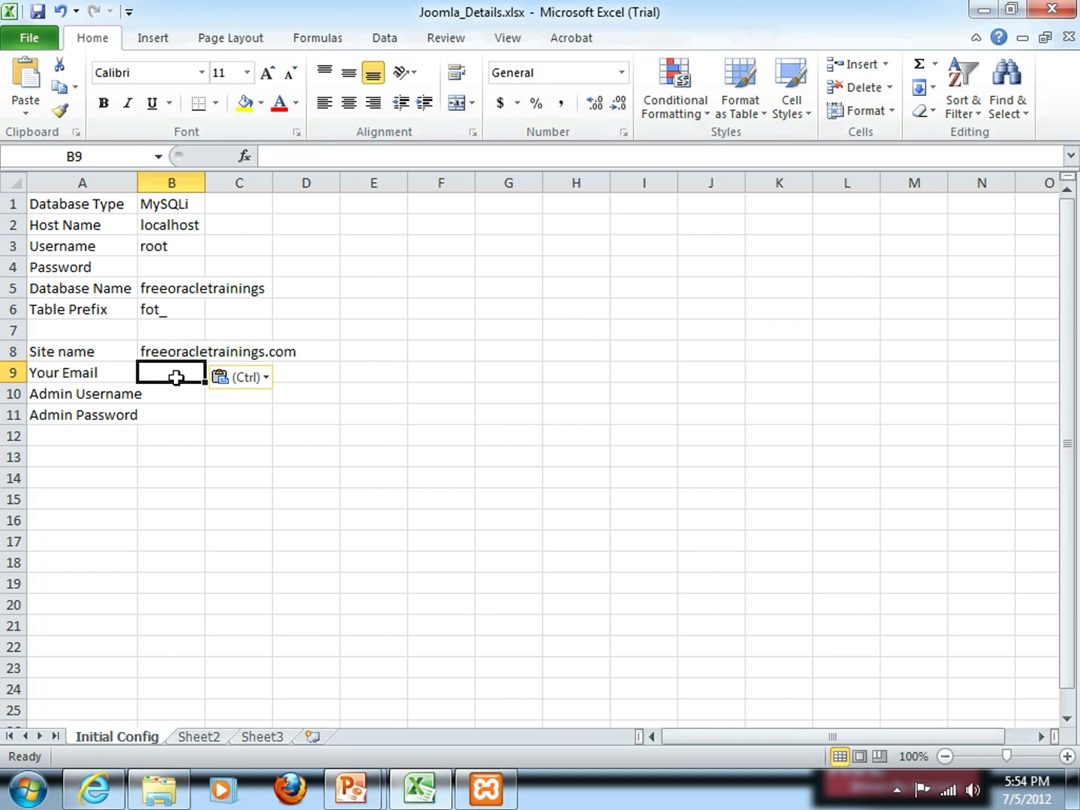
key(alt+Tab)
triple_click(784, 416)
key(ctrl+c)
key(alt+Tab)
key(ctrl+v)
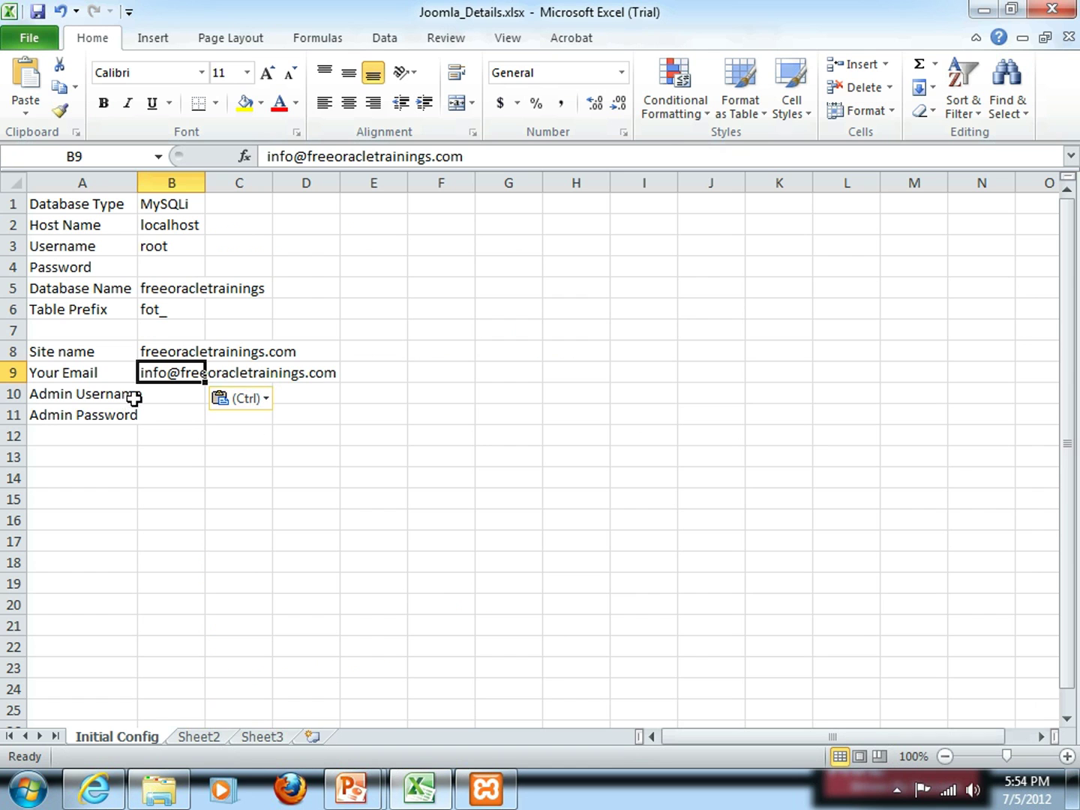
Paste the admin username into B10 and type the admin password into B11
click(169, 393)
key(alt+Tab)
drag(752, 439, 646, 437)
key(ctrl+c)
key(alt+Tab)
key(ctrl+v)
key(Tab)
key(Return)
key(Tab)
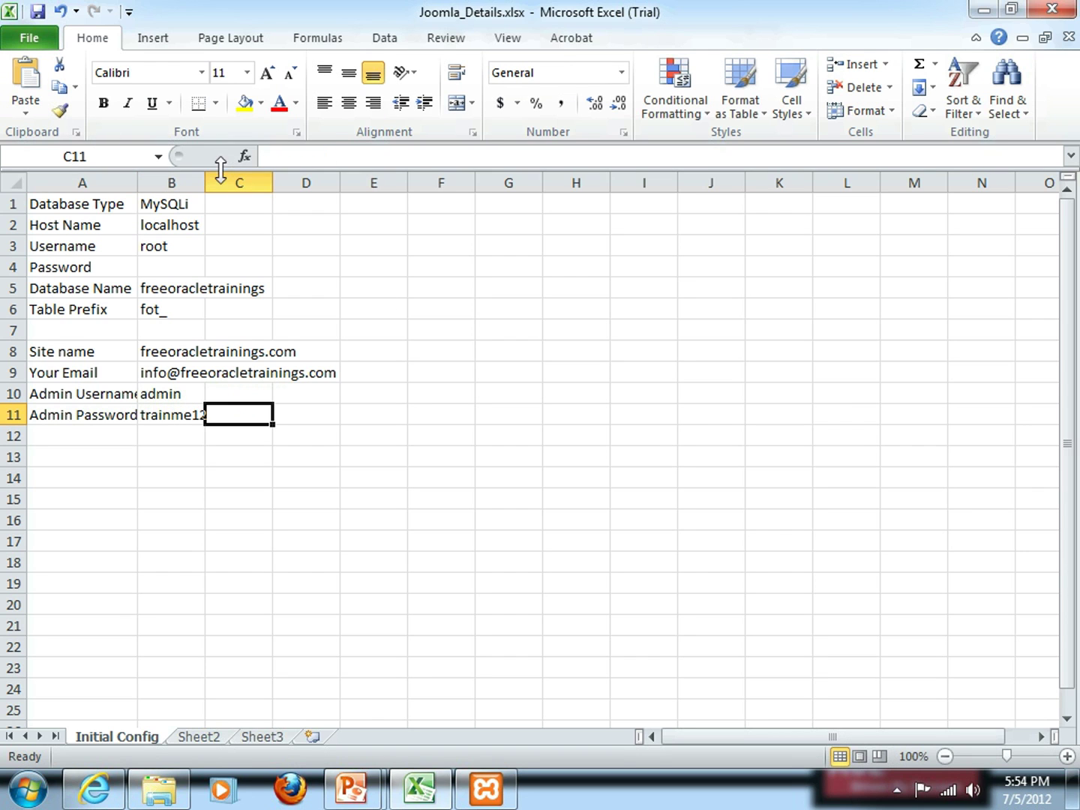
Autofit columns A and B to their contents and review the labels
double_click(206, 183)
double_click(138, 183)
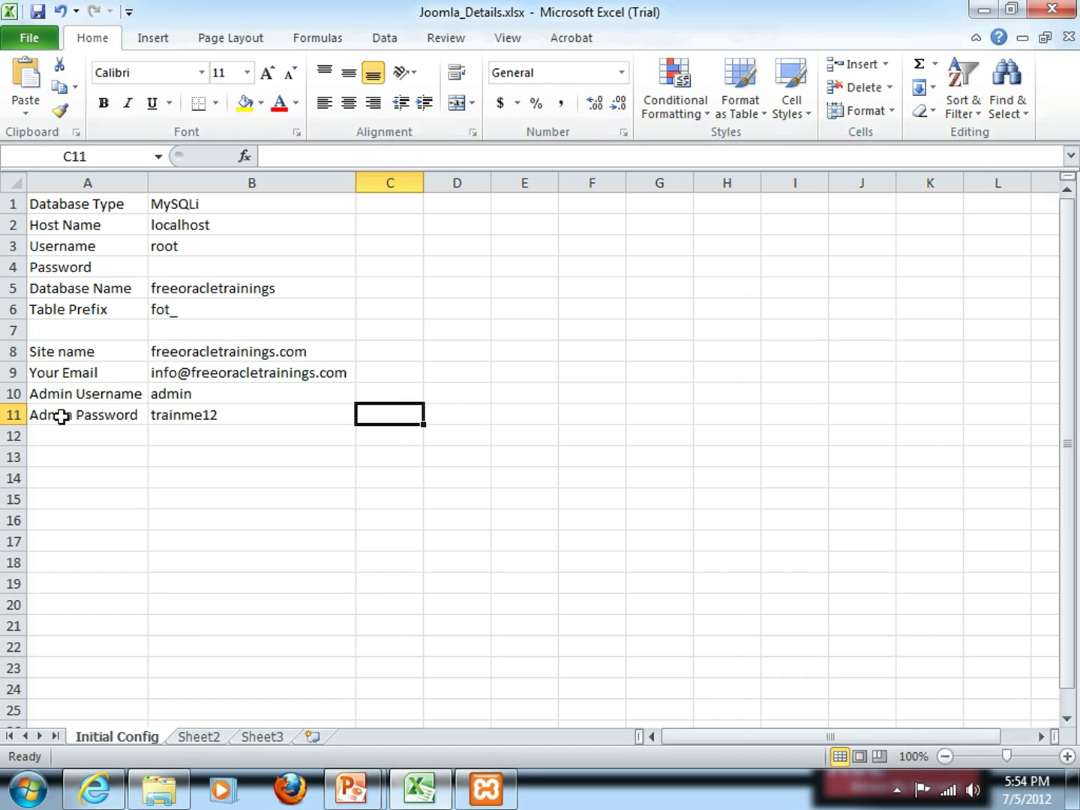
click(54, 395)
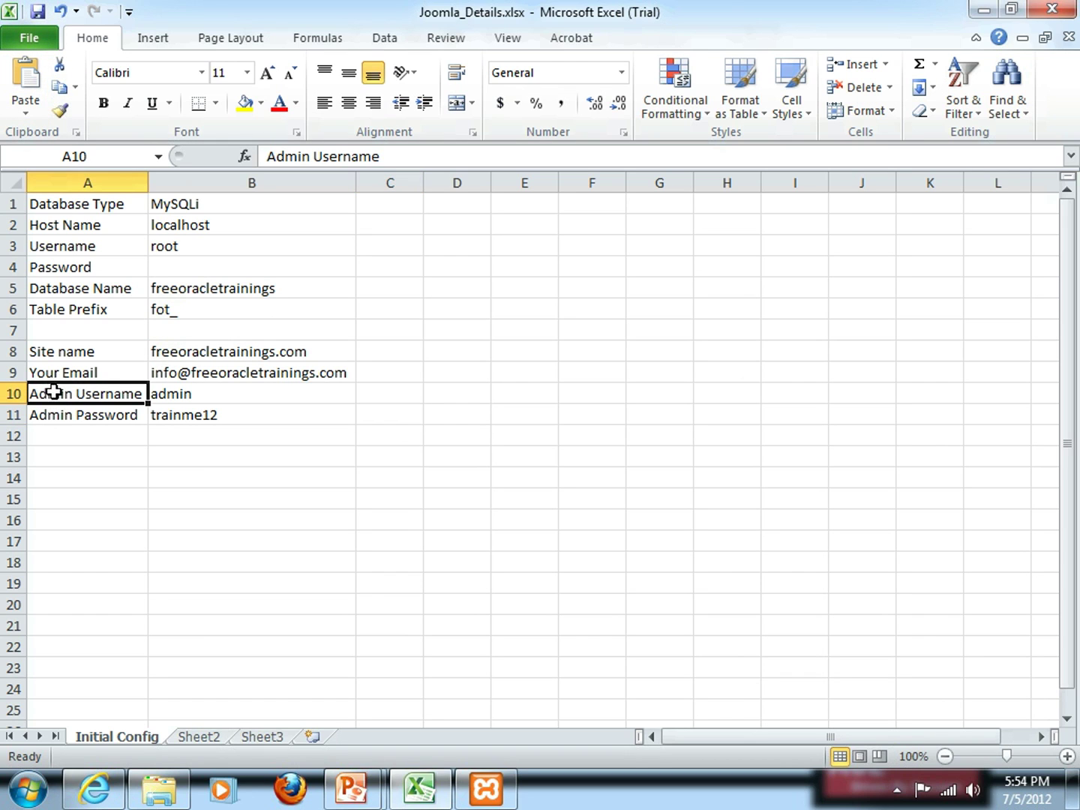
click(54, 357)
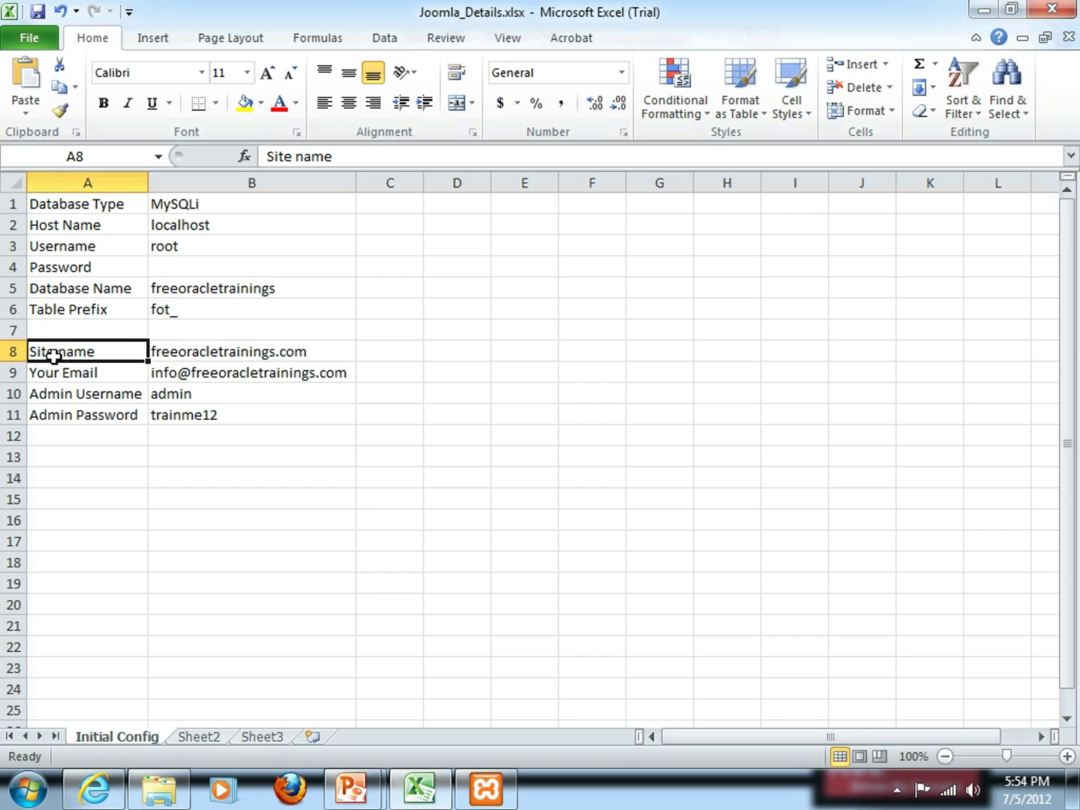
key(alt+Tab)
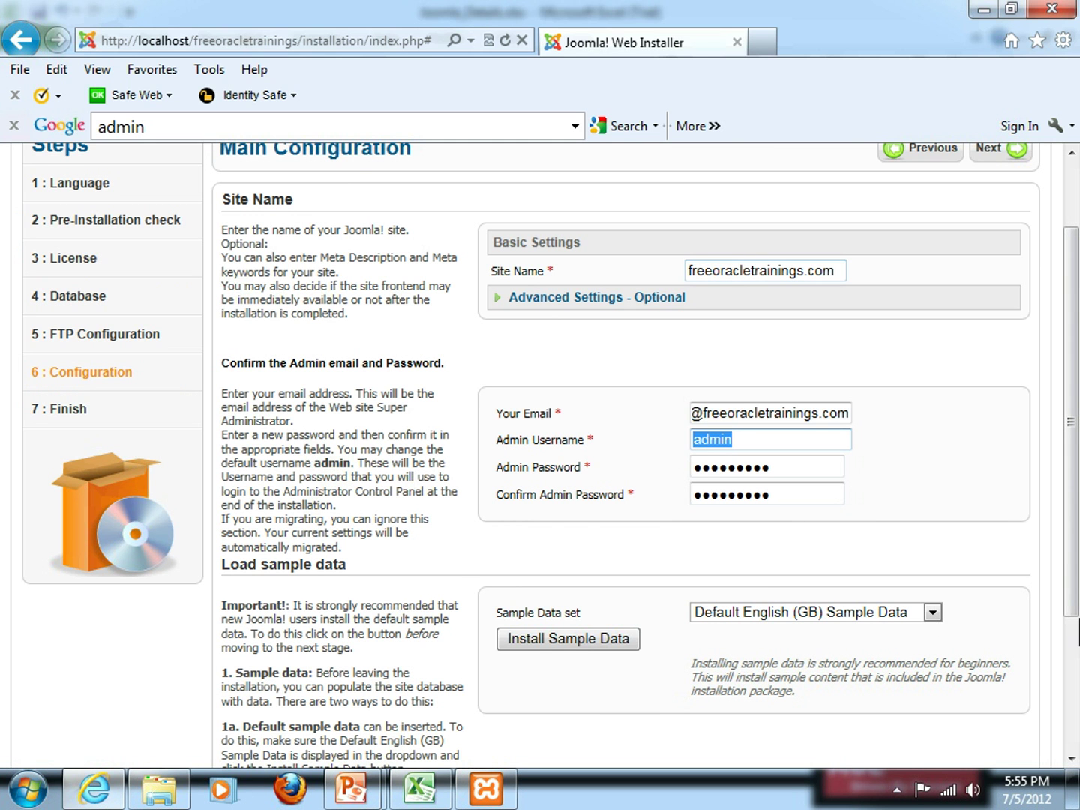
Install the Default English (GB) Sample Data from the Load sample data section
drag(1064, 547, 1064, 633)
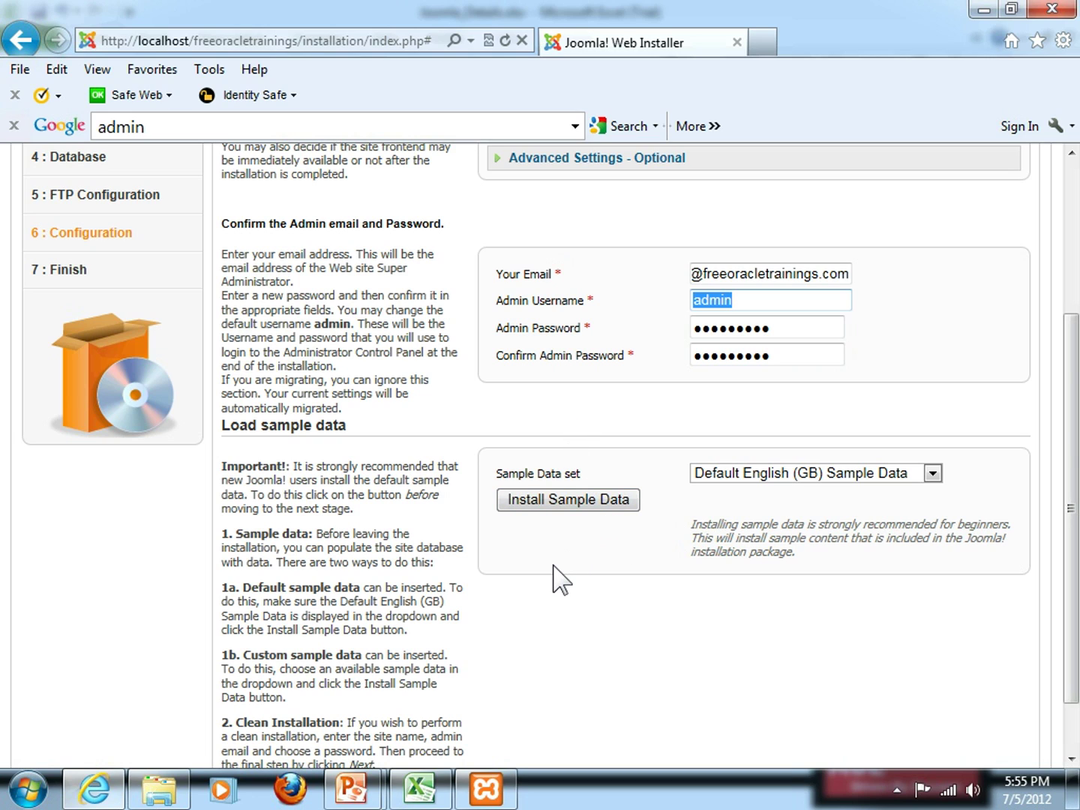
click(581, 517)
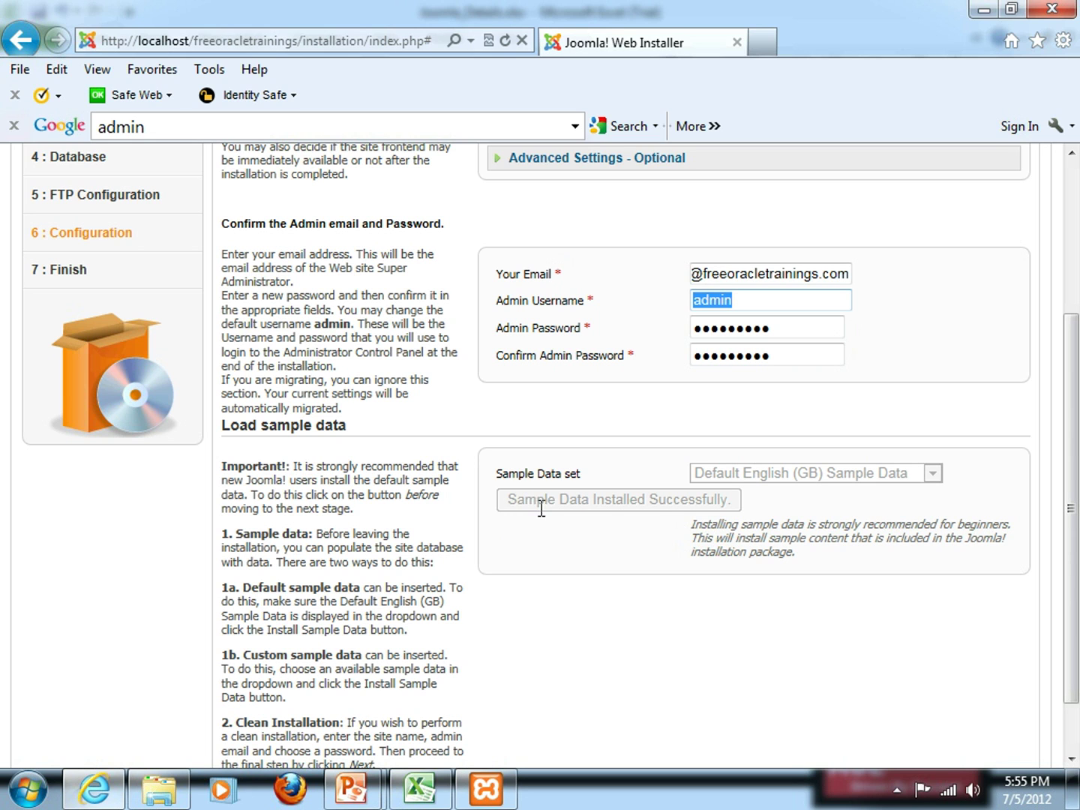
drag(1075, 566, 1074, 433)
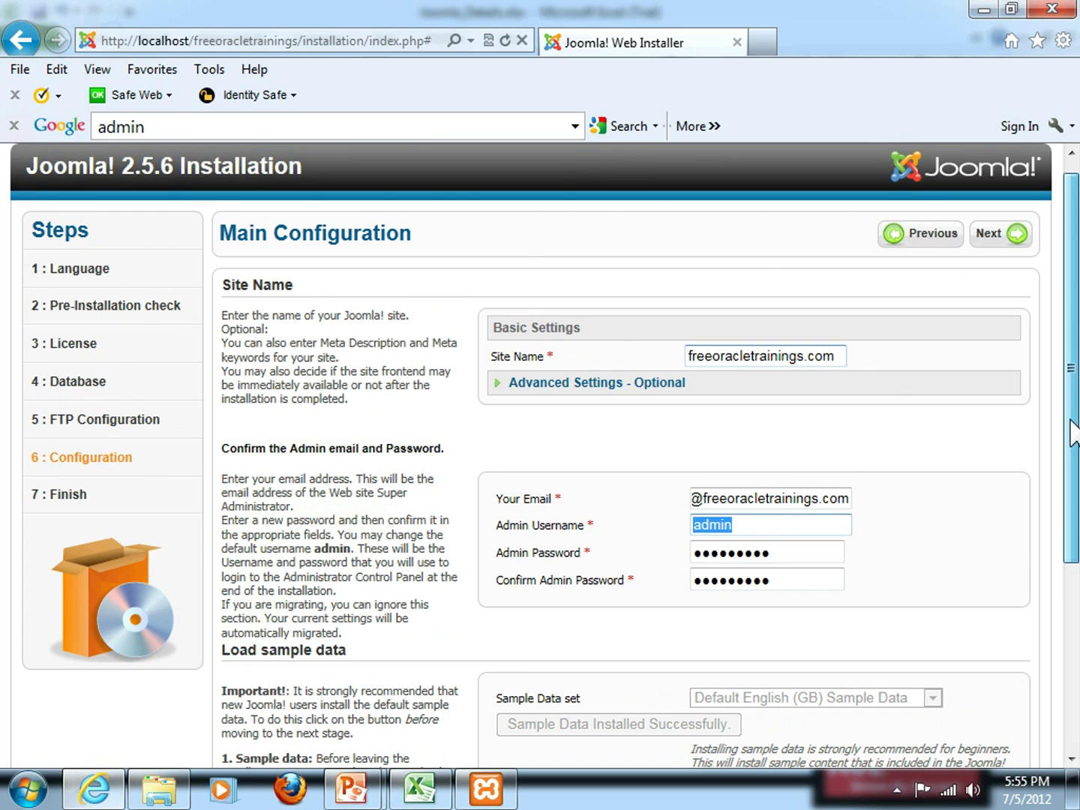
Proceed to the Finish page and remove the installation folder
click(1018, 236)
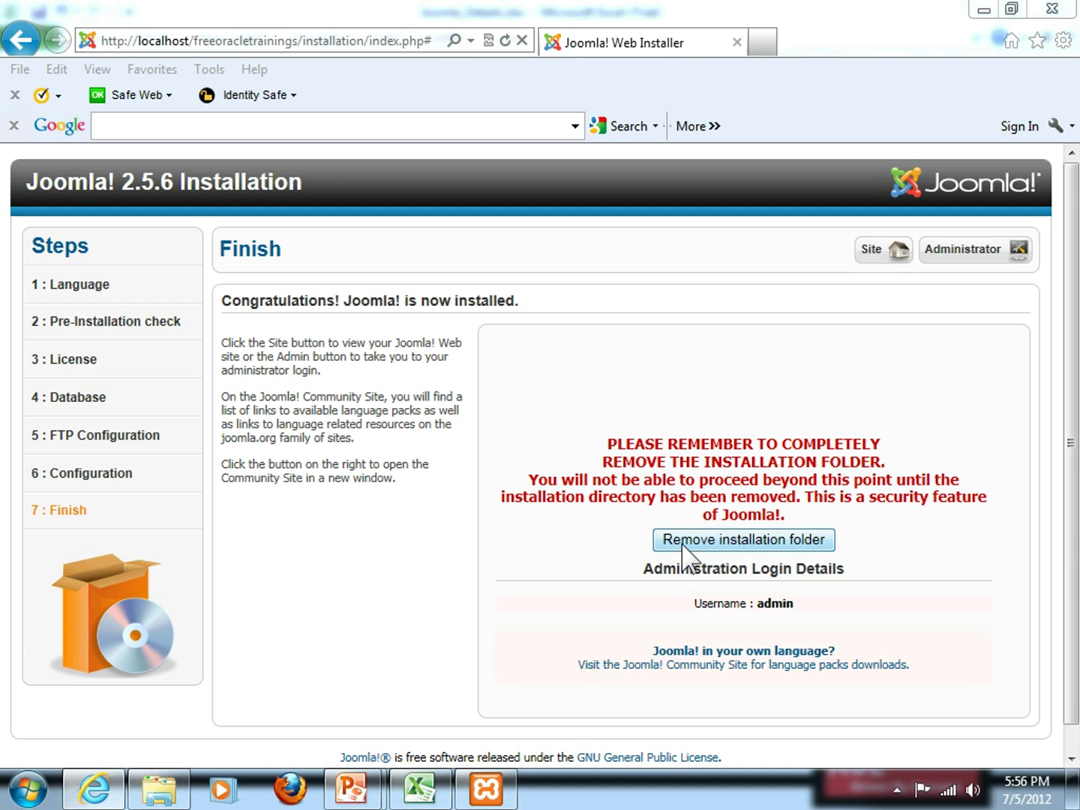
click(741, 545)
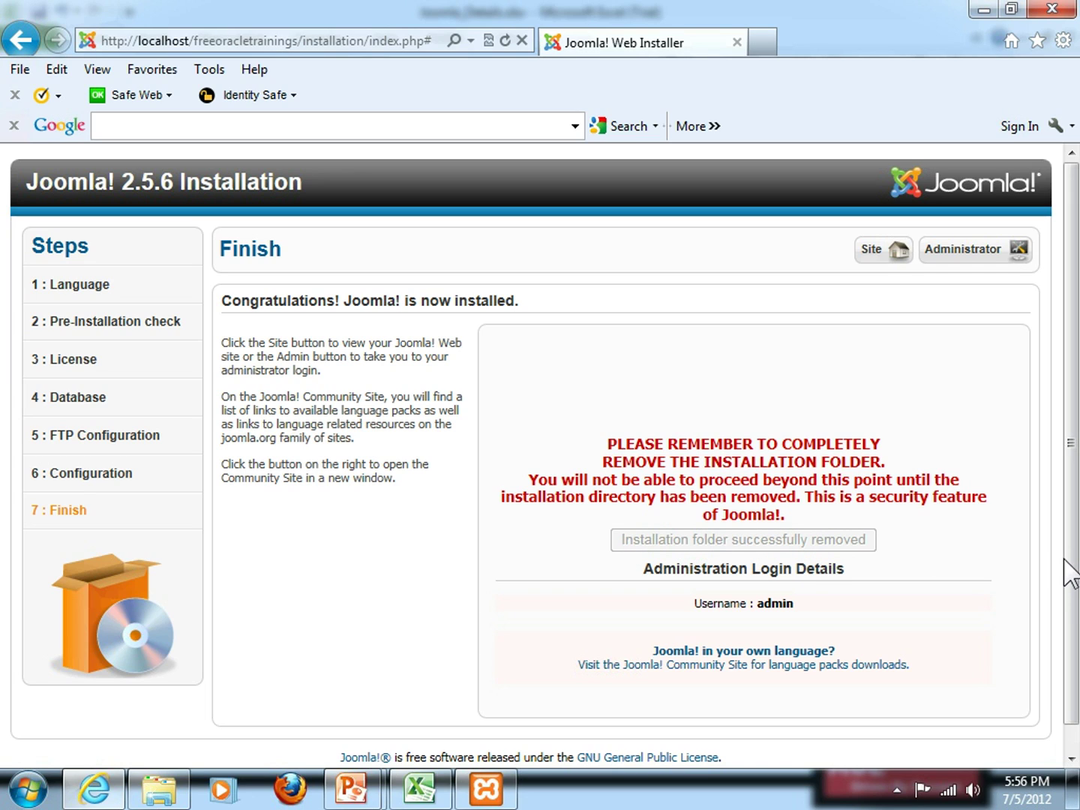
mouse_move(1074, 571)
mouse_down()
mouse_move(1074, 588)
mouse_move(1073, 551)
mouse_up()
Open the site's home page at localhost/freeoracletrainings and scroll through its sample content
click(874, 253)
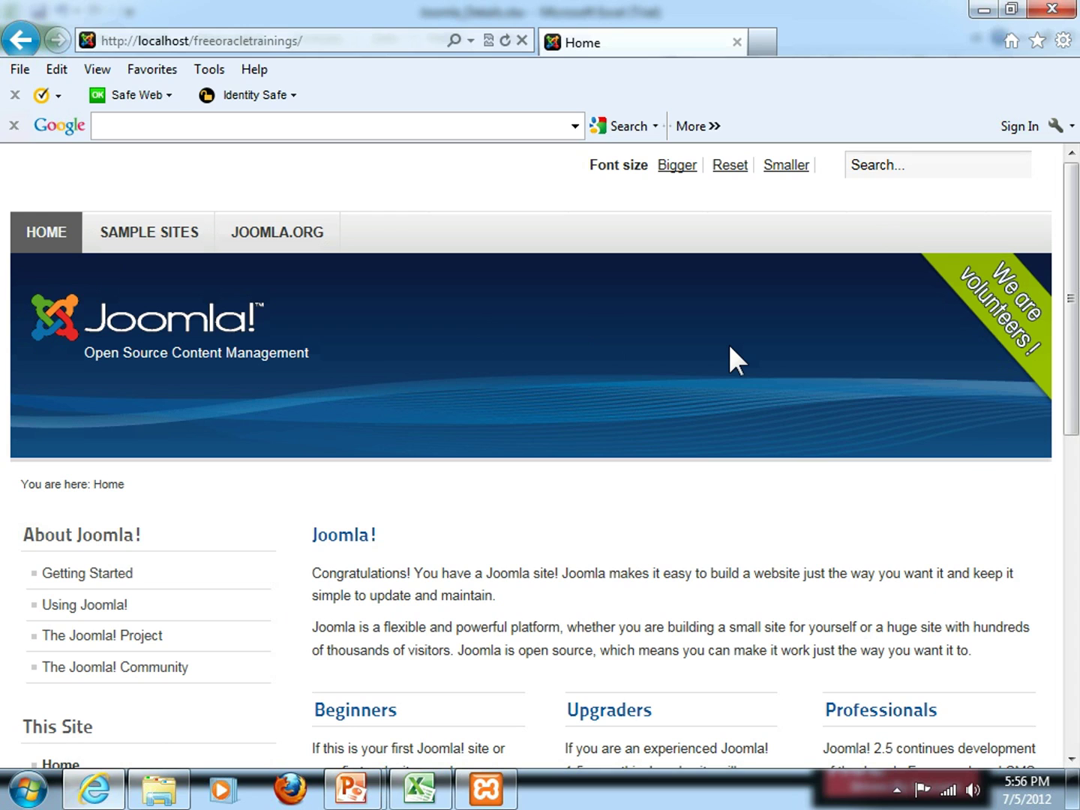
scroll(659, 450, down, 2)
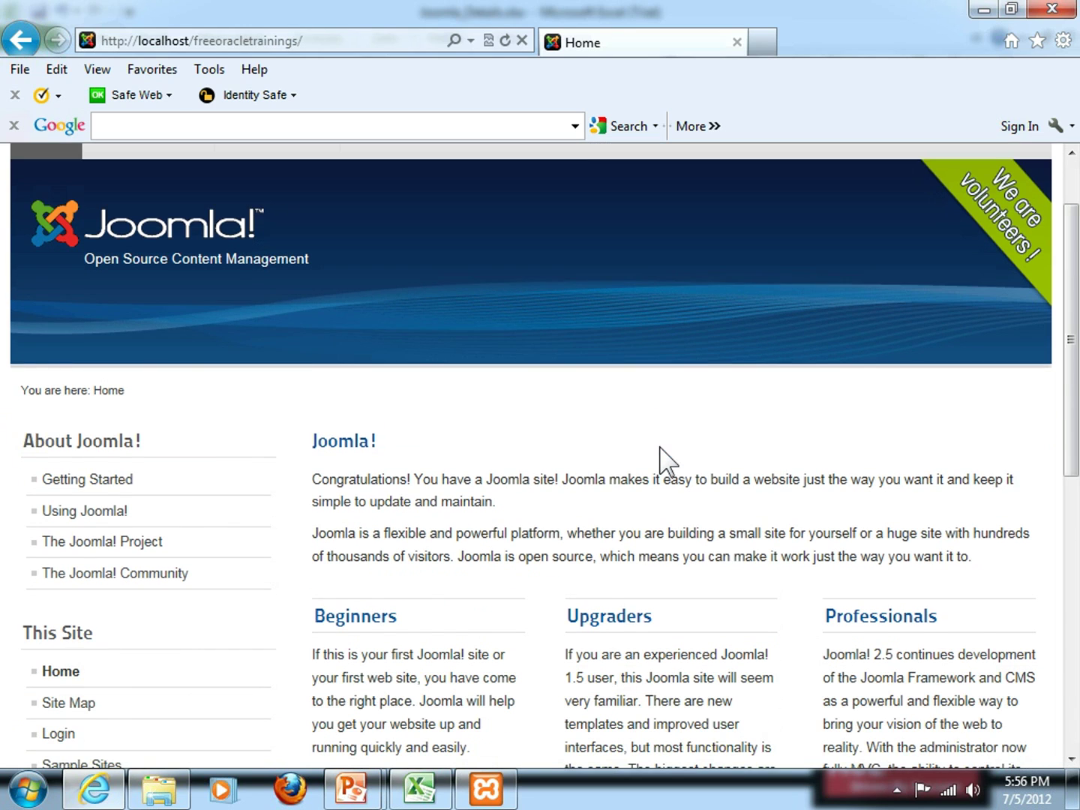
scroll(661, 450, down, 5)
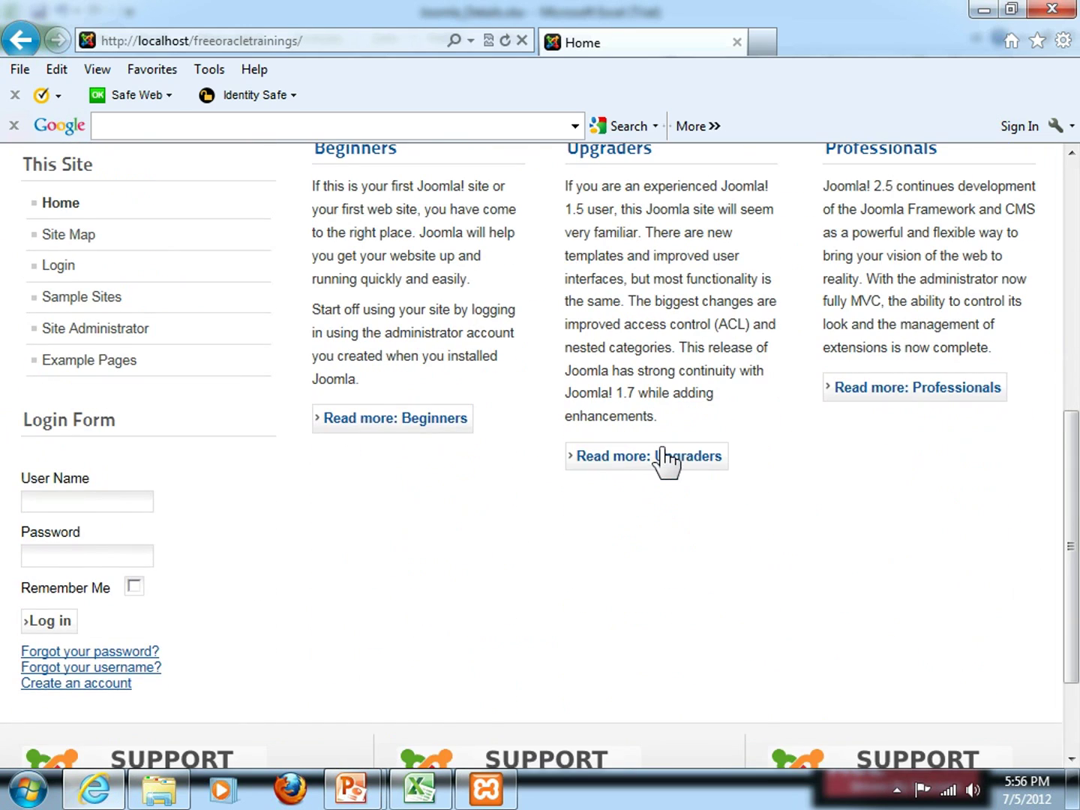
scroll(663, 462, up, 7)
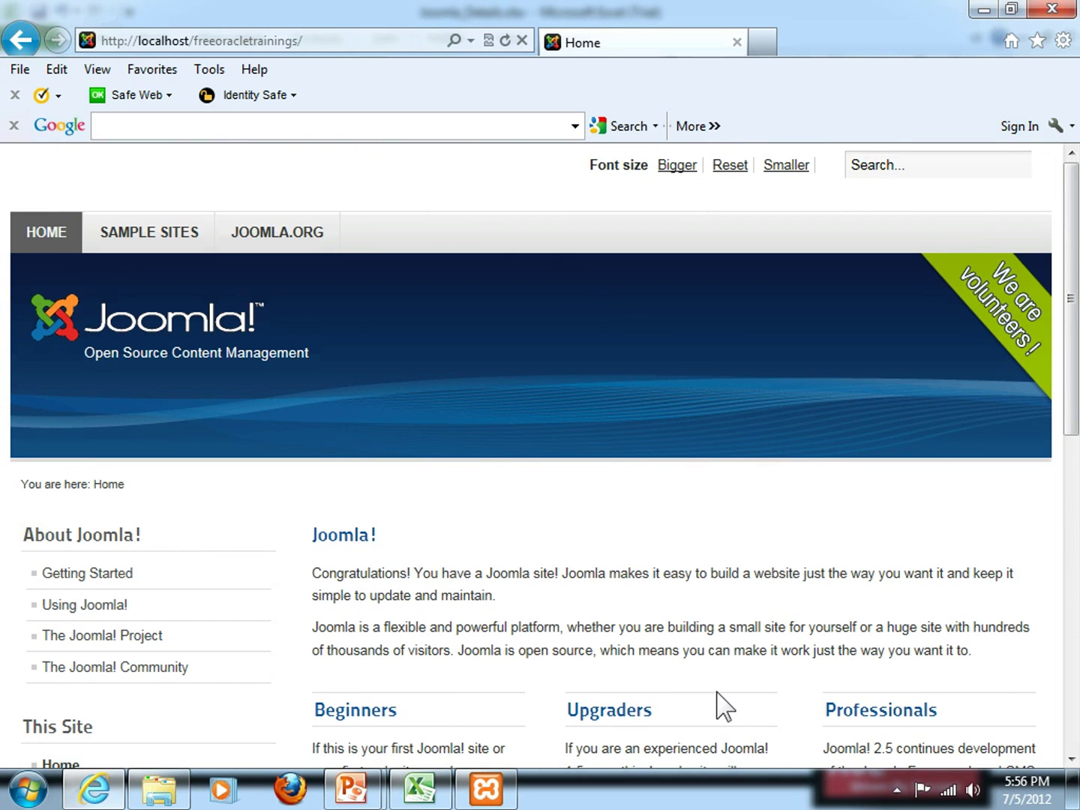
scroll(621, 650, down, 4)
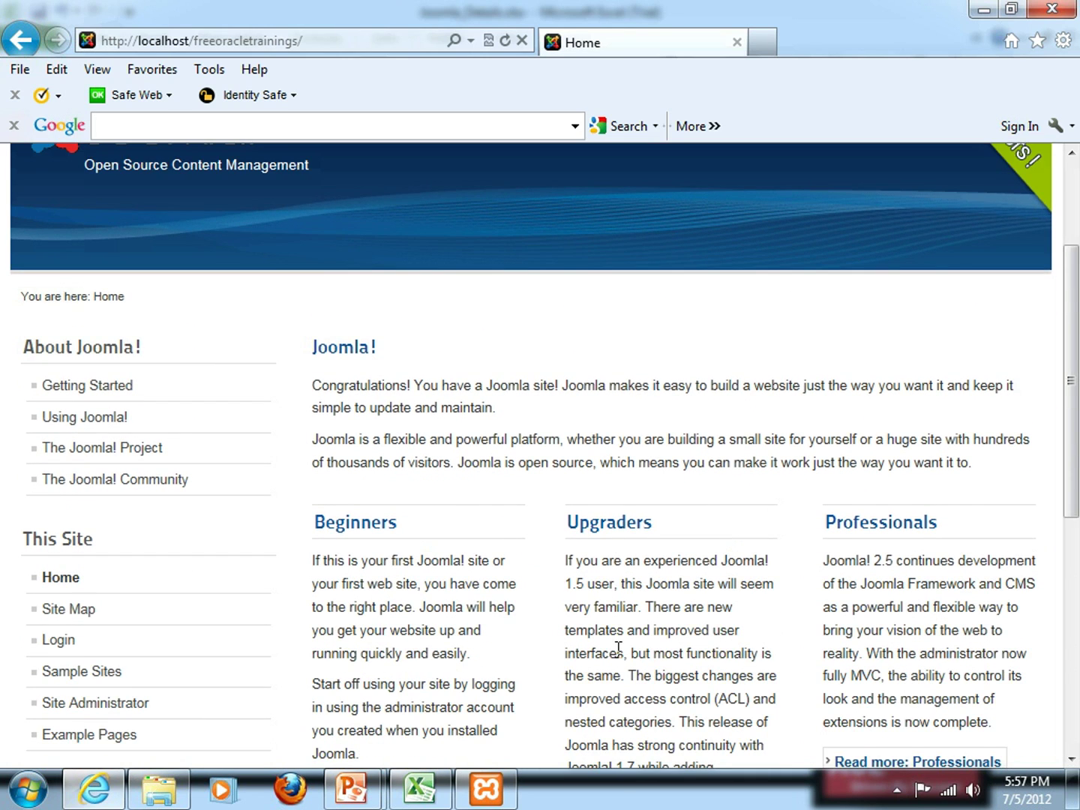
scroll(619, 656, down, 1)
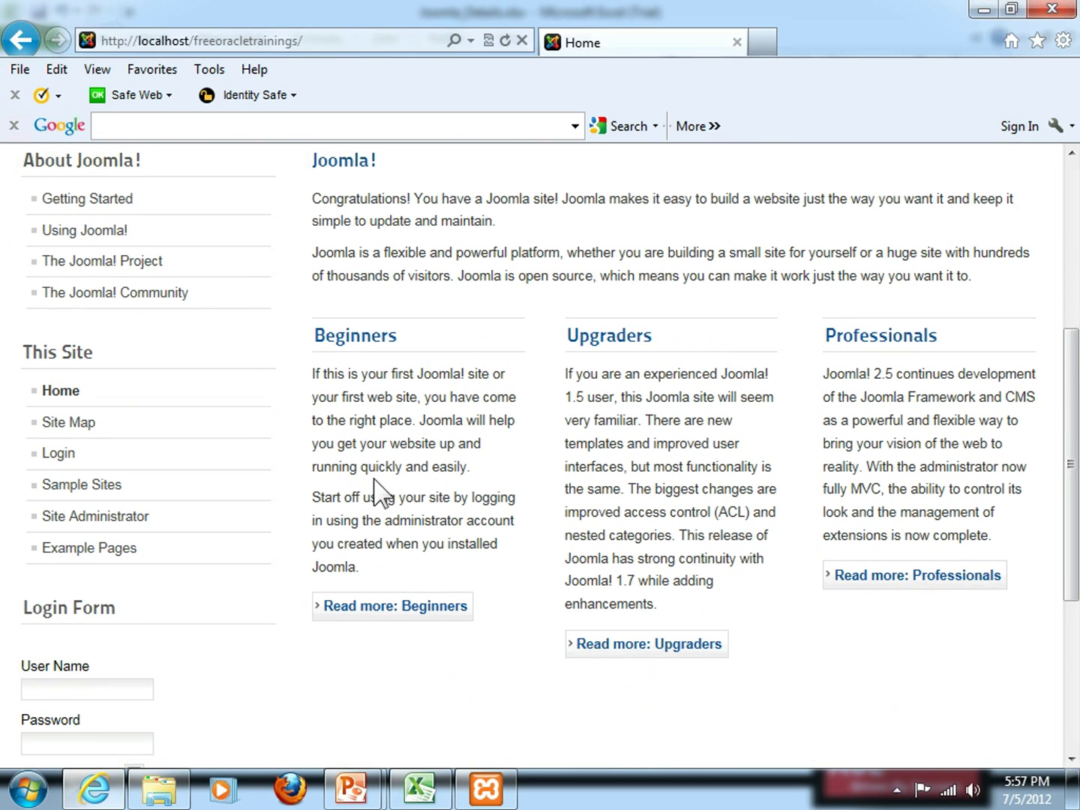
key(alt+Tab)
key(alt+Tab)
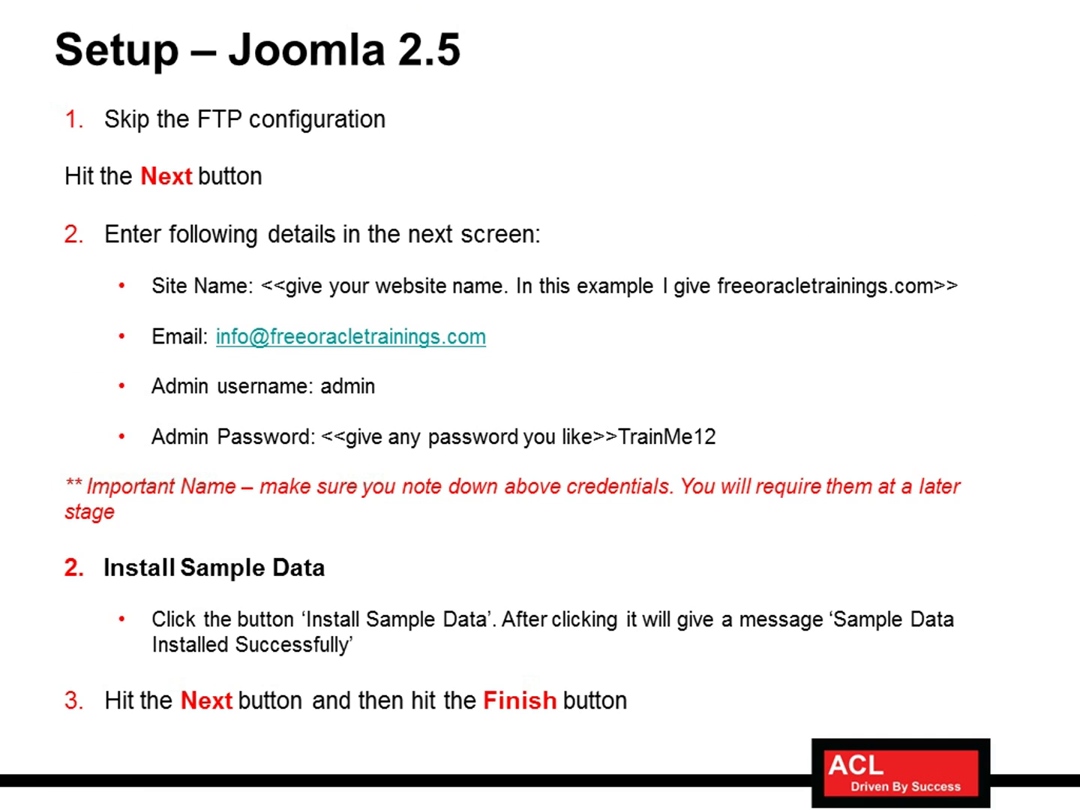
Advance the slide show past the congratulations slide to the front and back end slide
key(Right)
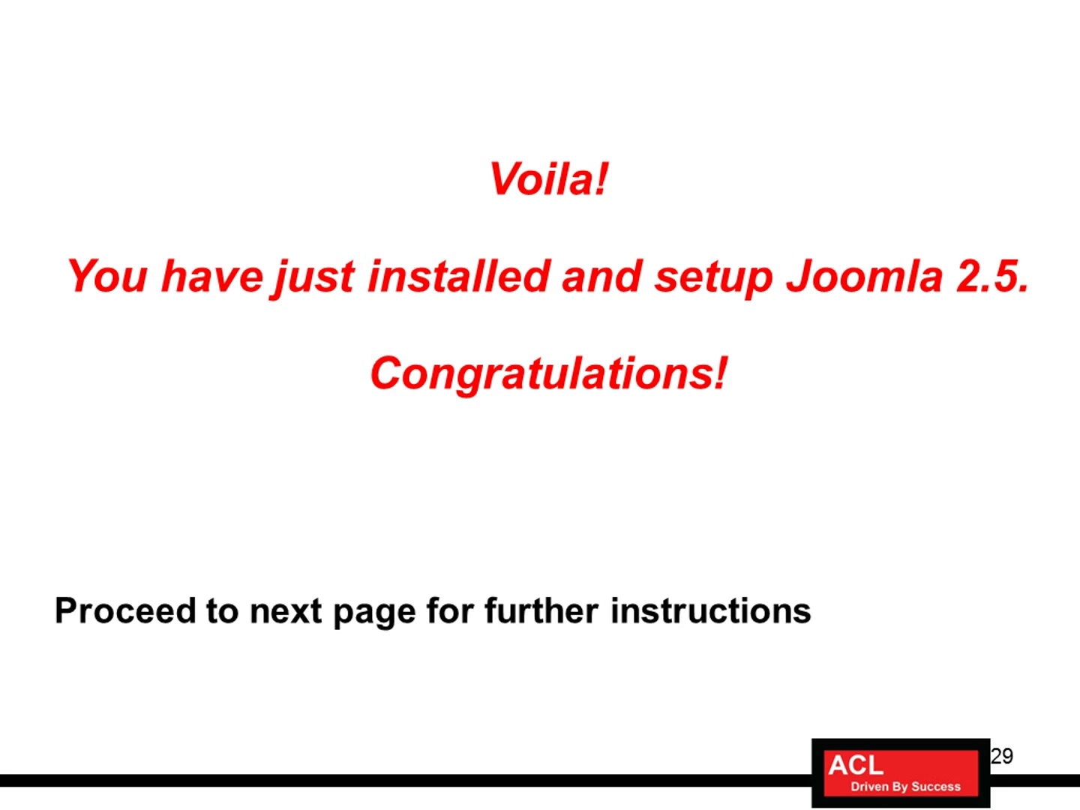
key(Right)
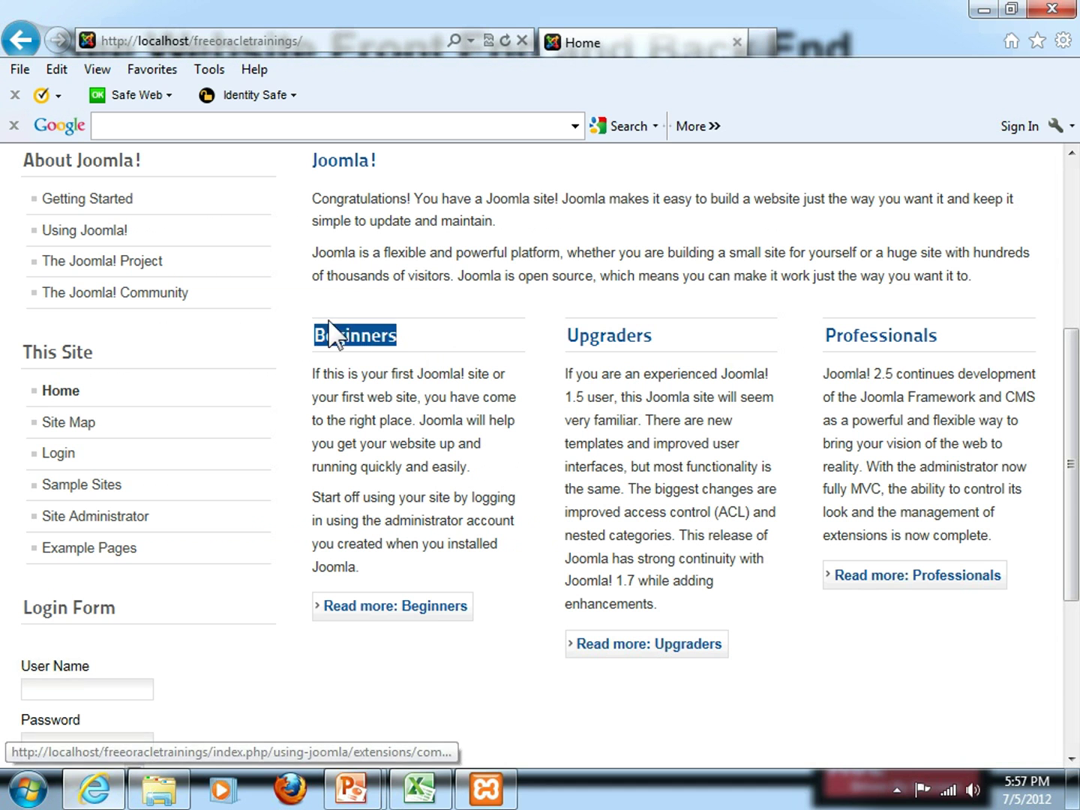
Check the front-end address localhost/freeoracletrainings in the address bar, then return to the slides
click(204, 39)
click(324, 37)
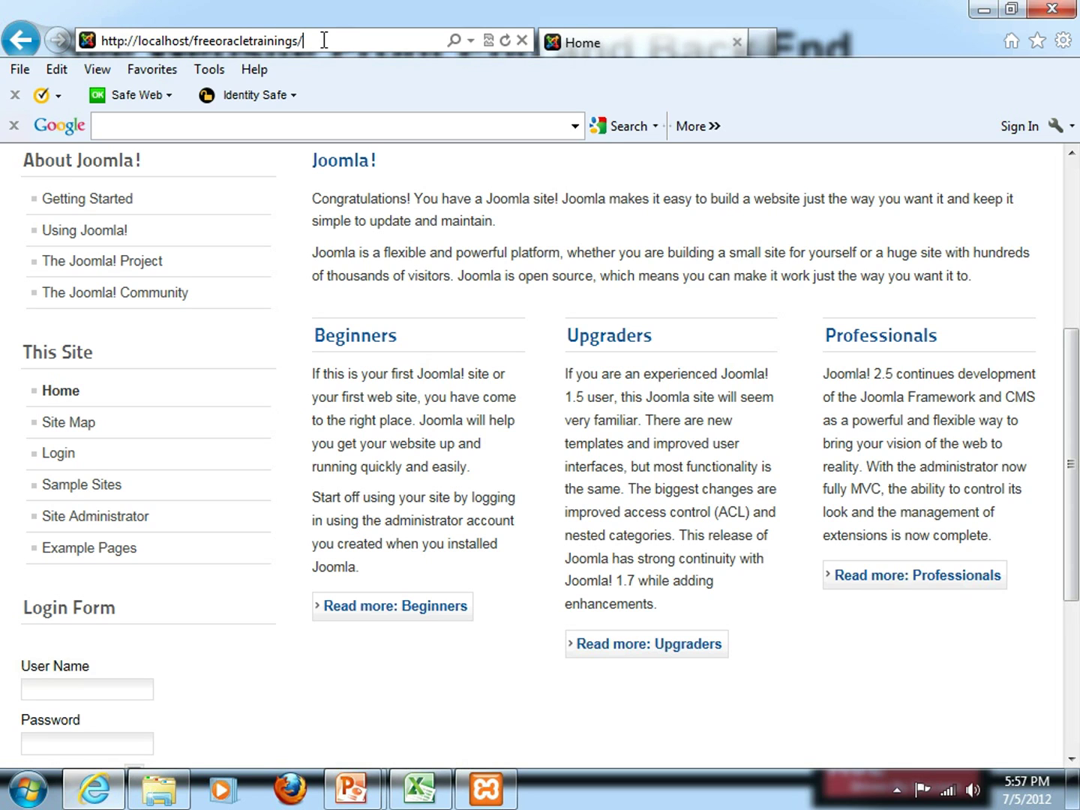
key(alt)
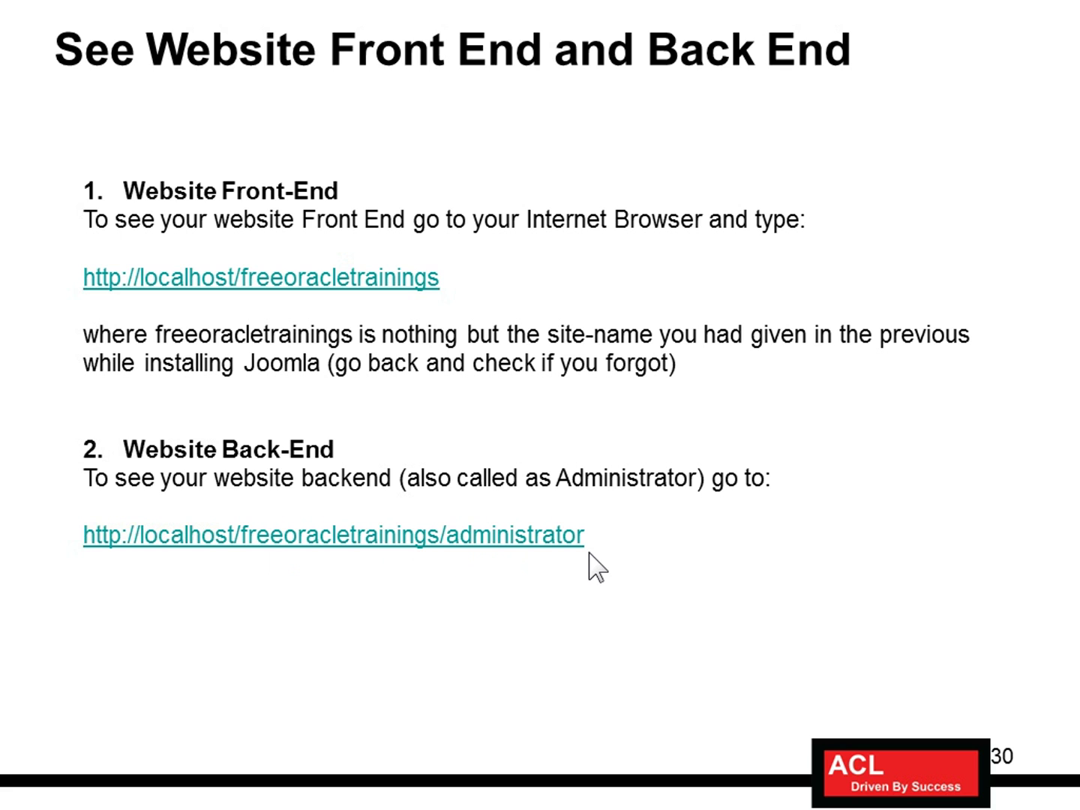
key(alt+Tab)
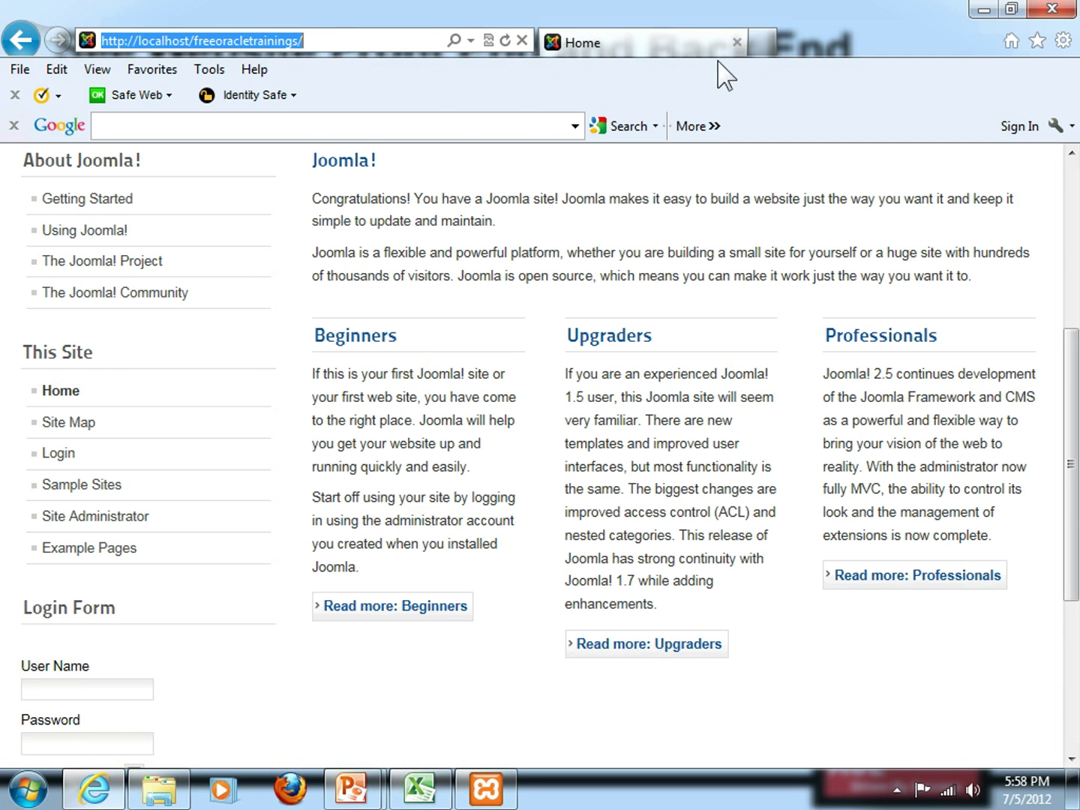
click(765, 48)
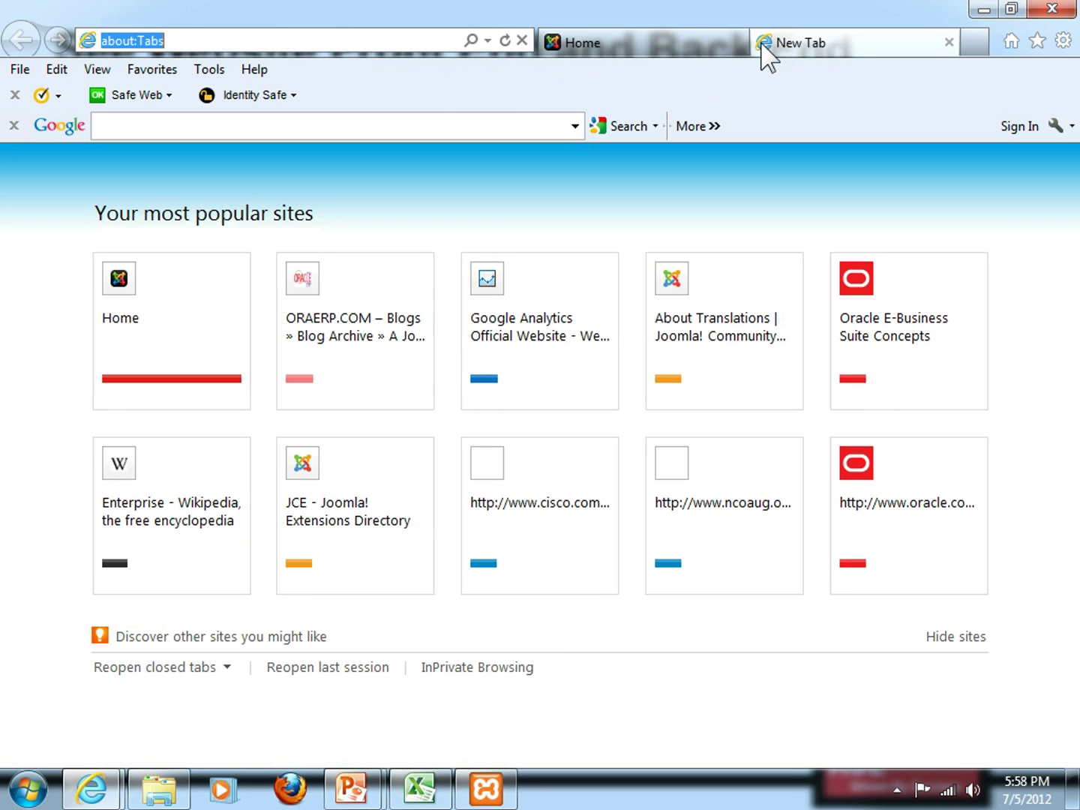
text(http://local)
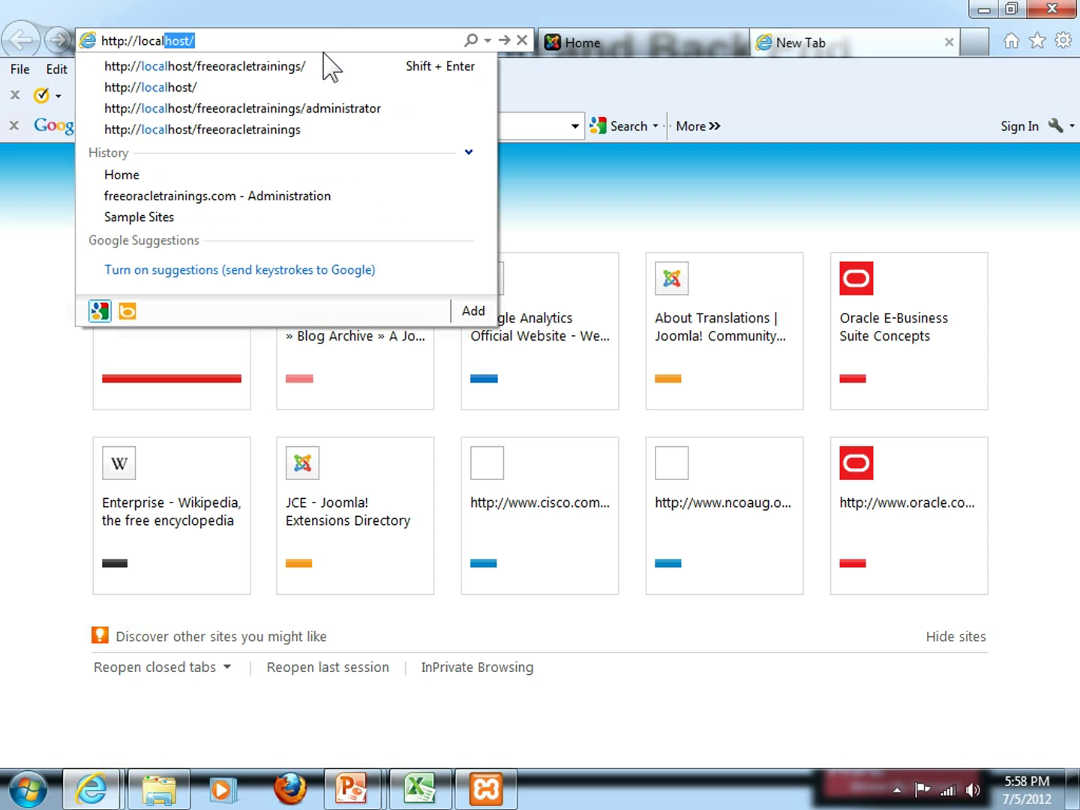
text(host/f)
key(End)
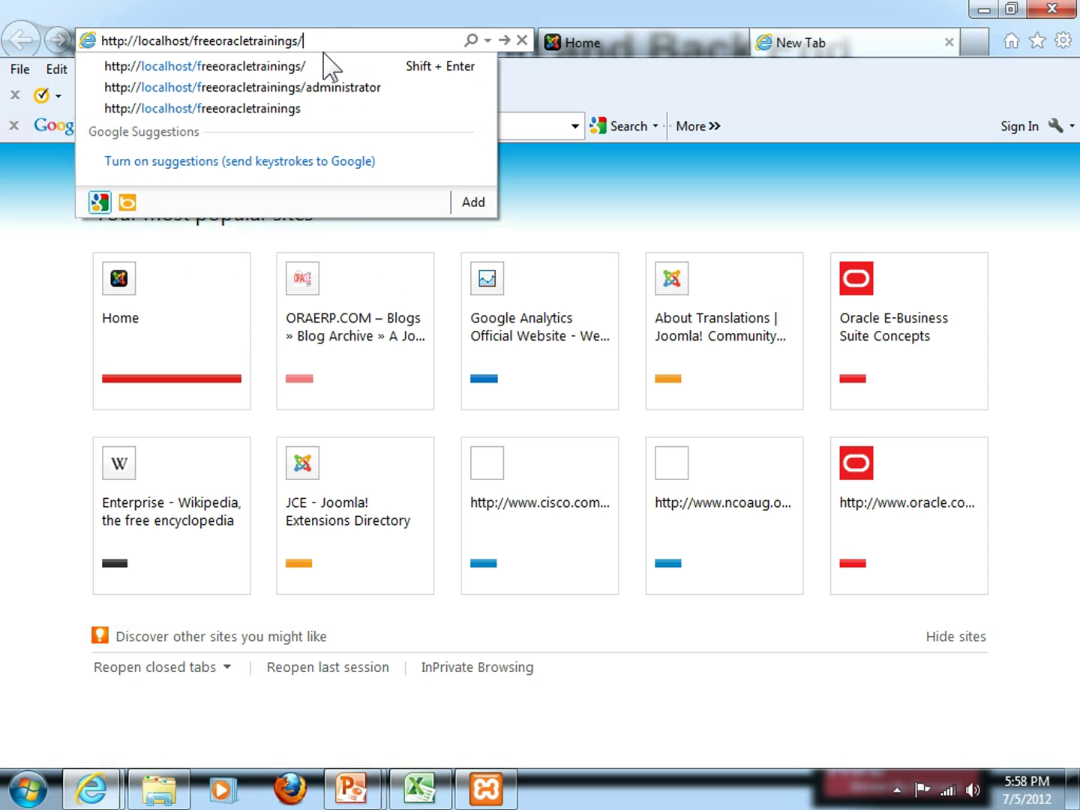
text(administrator)
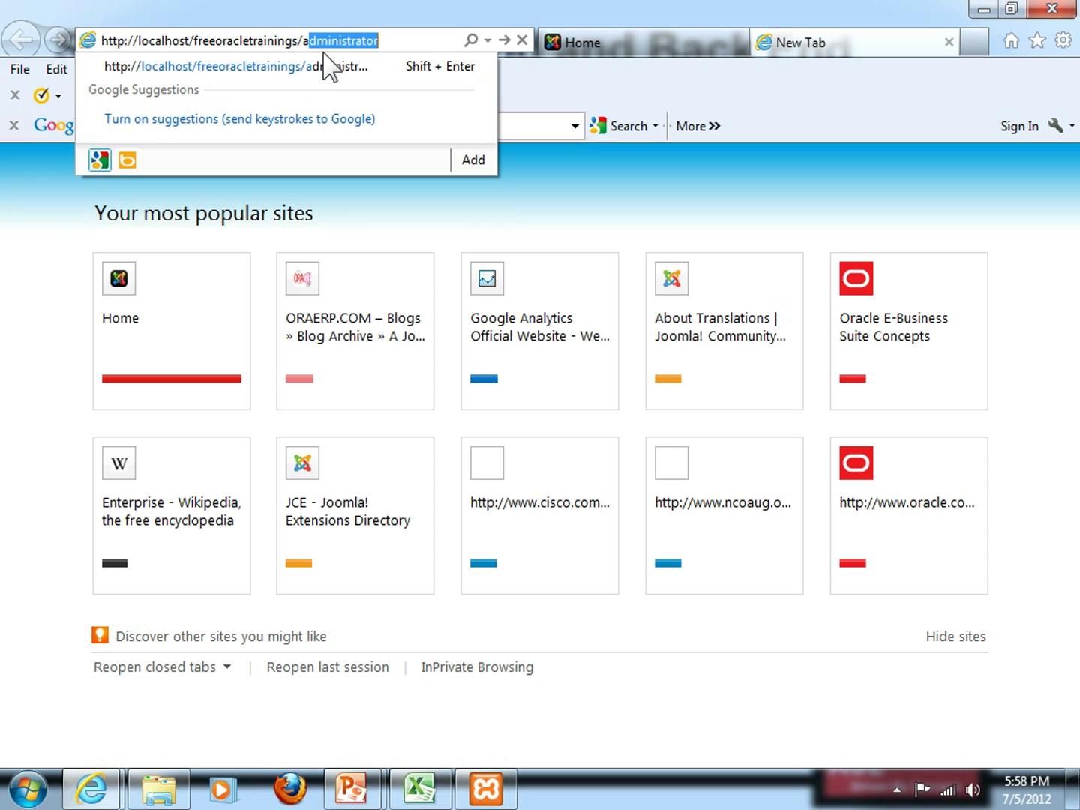
key(End)
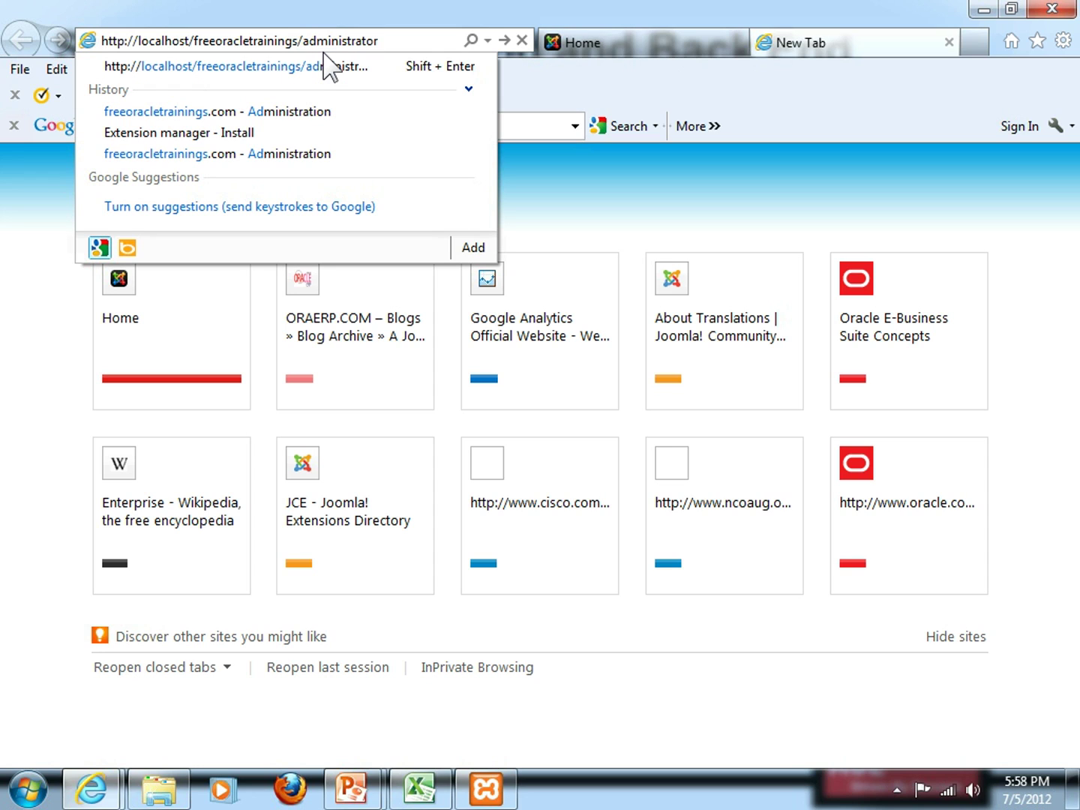